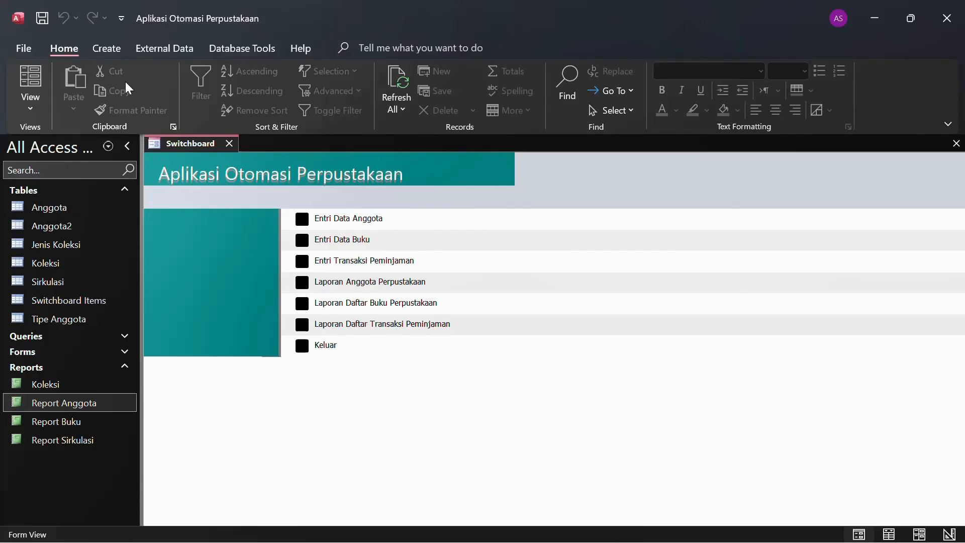
Start a Report Wizard report from the Anggota table with fields id_anggota, nama_anggota, program_studi, jenis_kelamin and tgl_lahir.
left_click(104, 50)
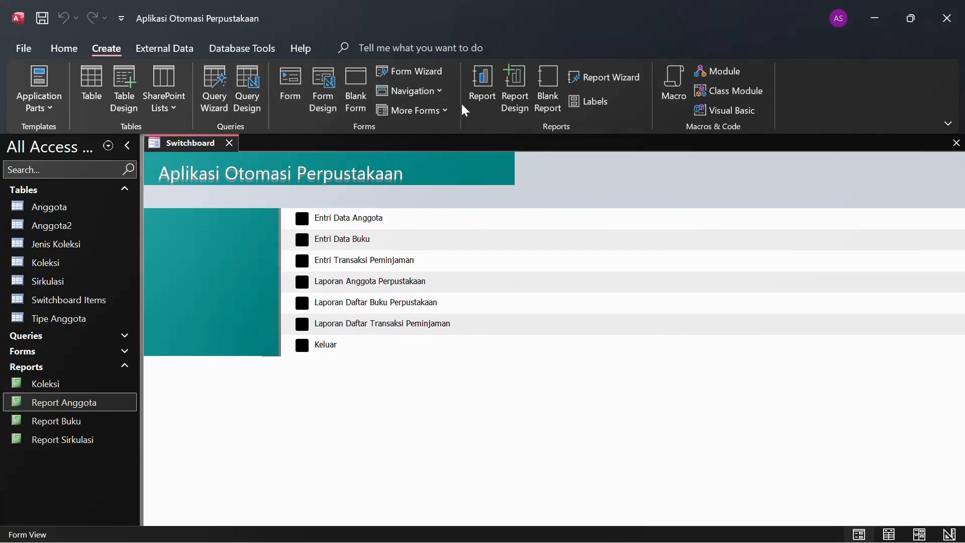
left_click(614, 77)
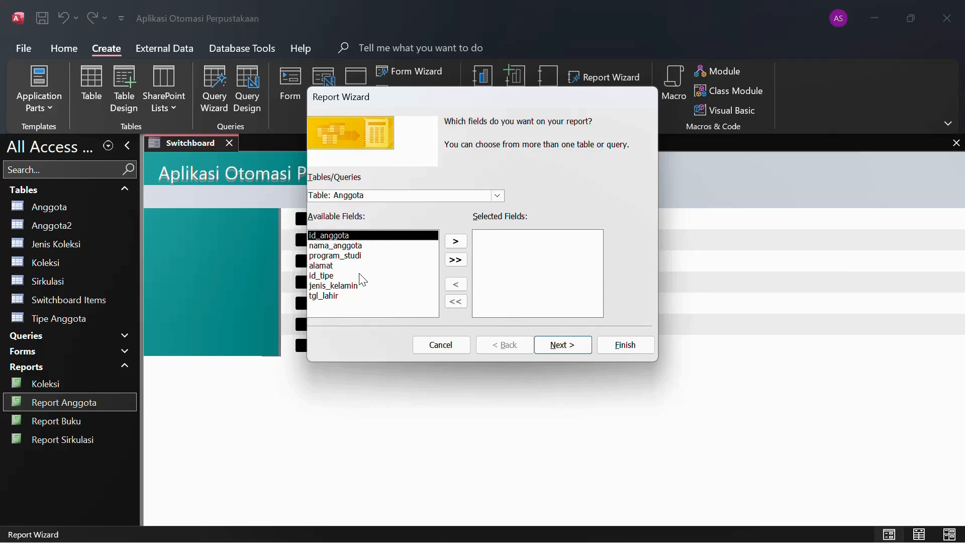
left_click(456, 260)
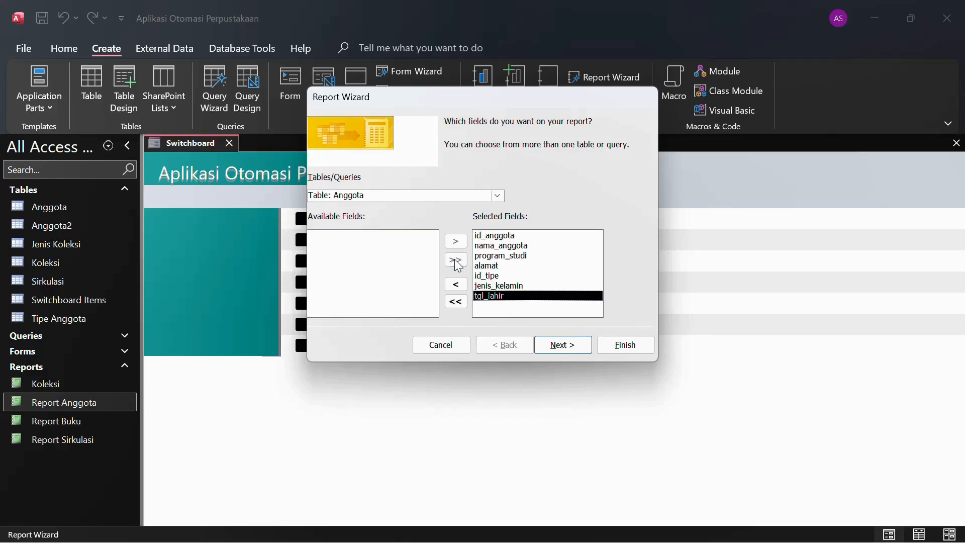
left_click(455, 303)
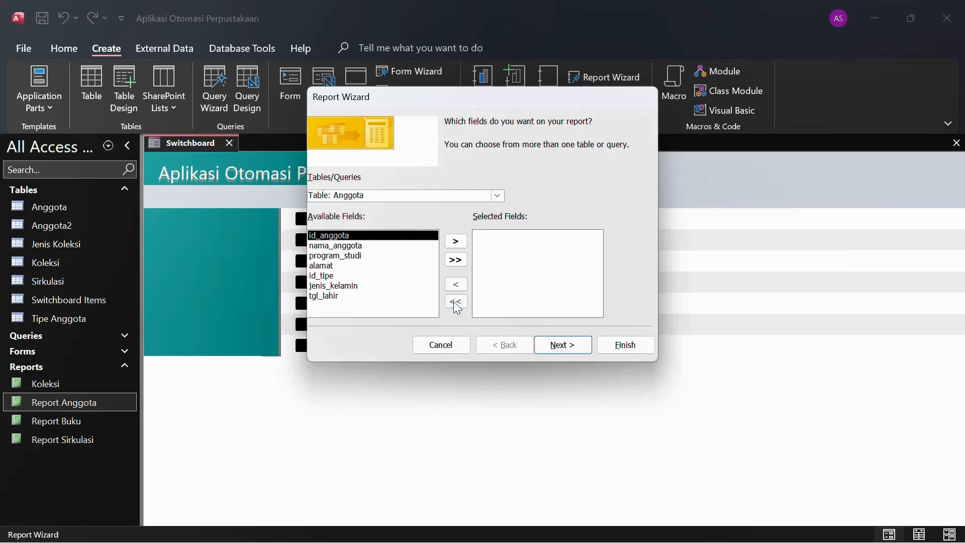
left_click(456, 242)
left_click(456, 242)
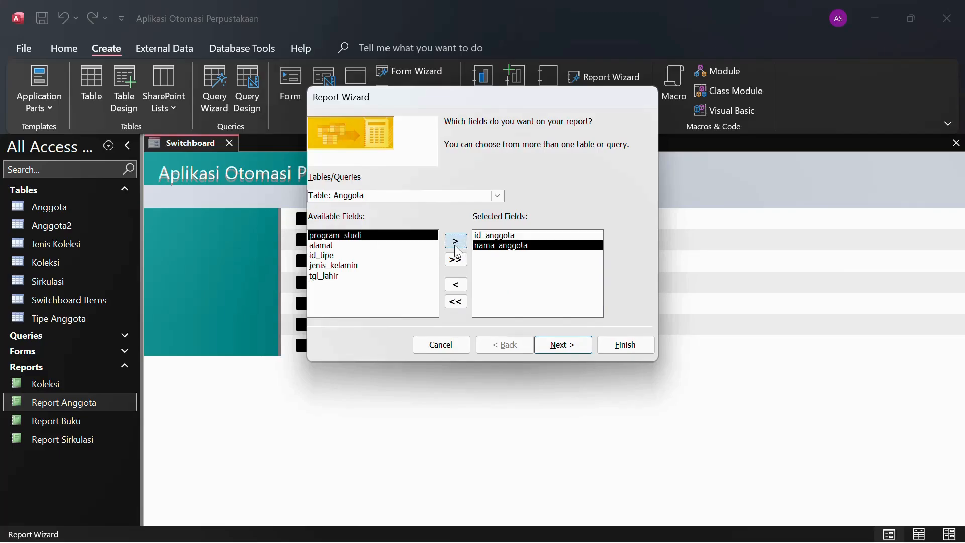
left_click(456, 242)
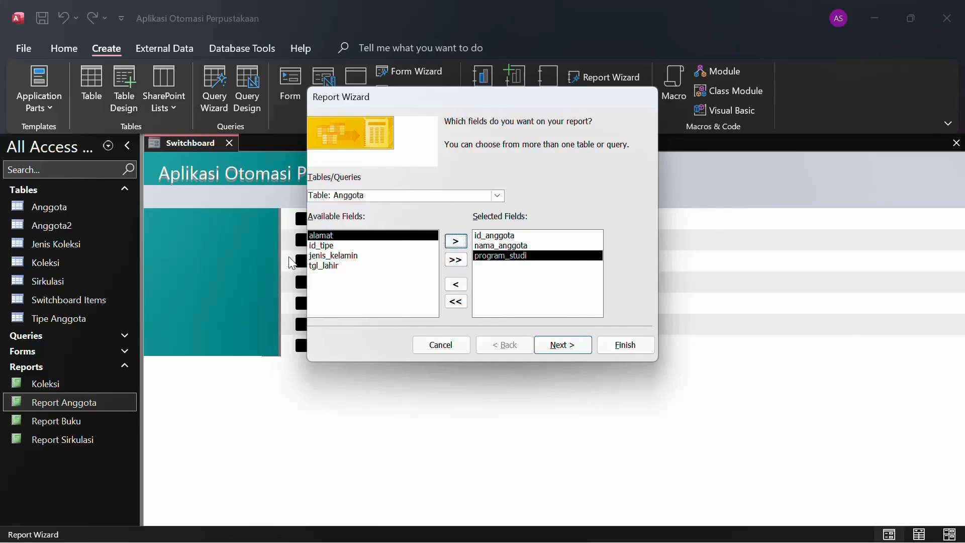
left_click(325, 258)
left_click(456, 243)
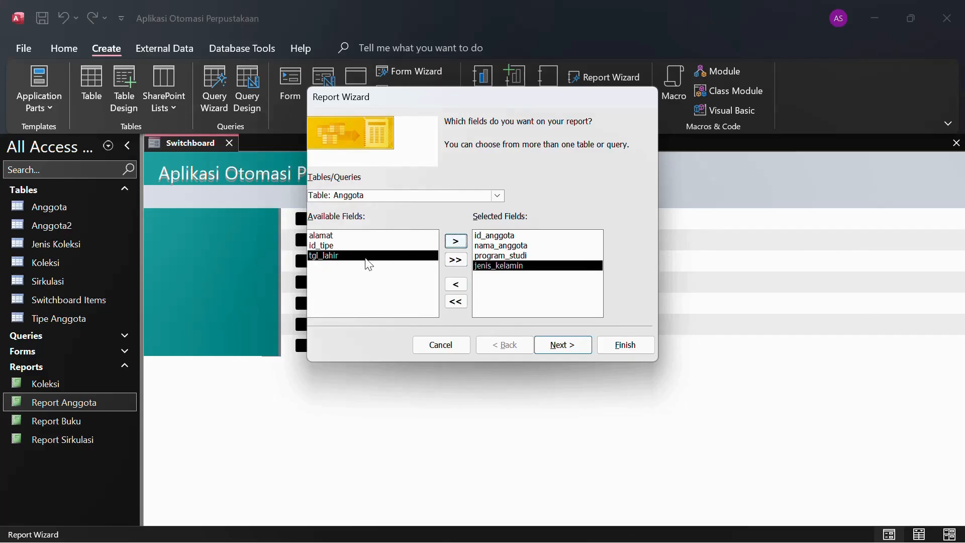
left_click(457, 242)
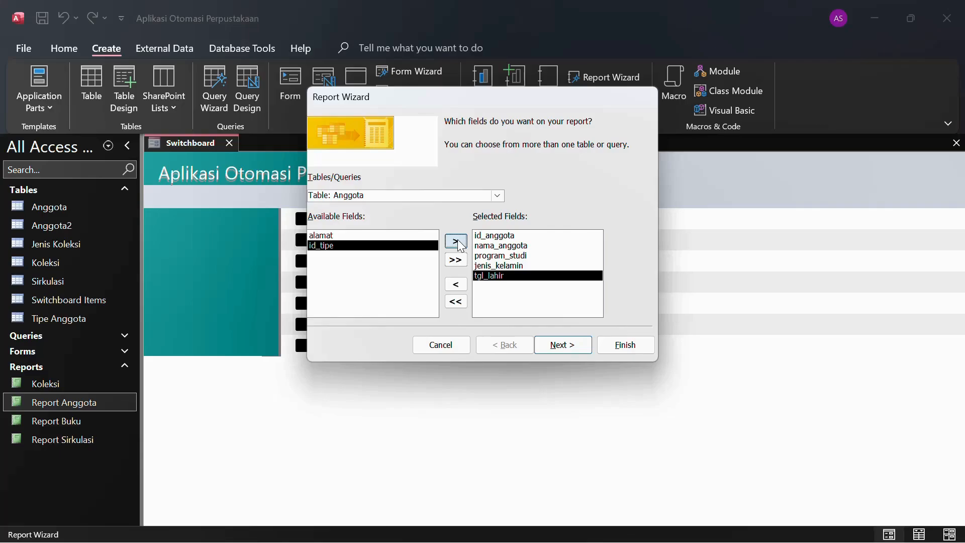
left_click(562, 345)
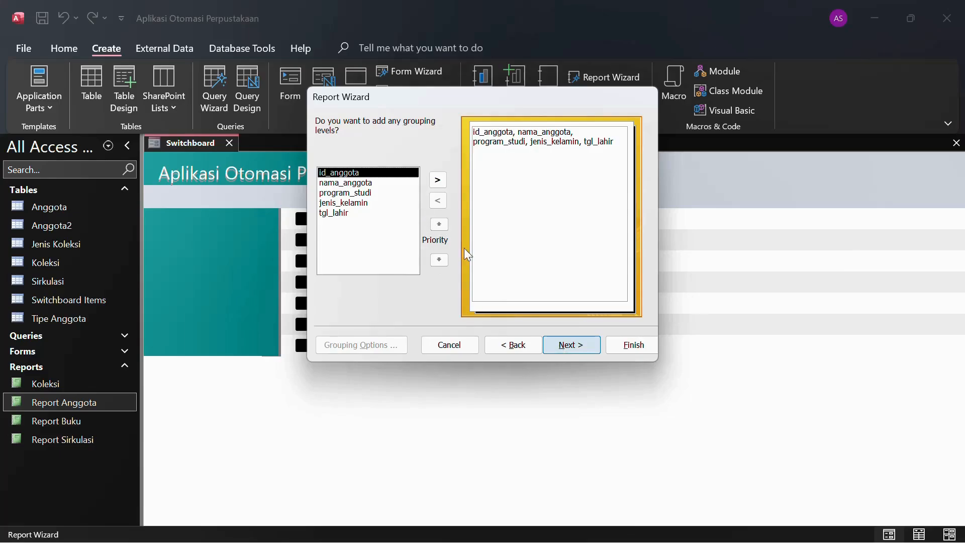
Leave the report without grouping levels and sort its records by nama_anggota in ascending order.
left_click(566, 347)
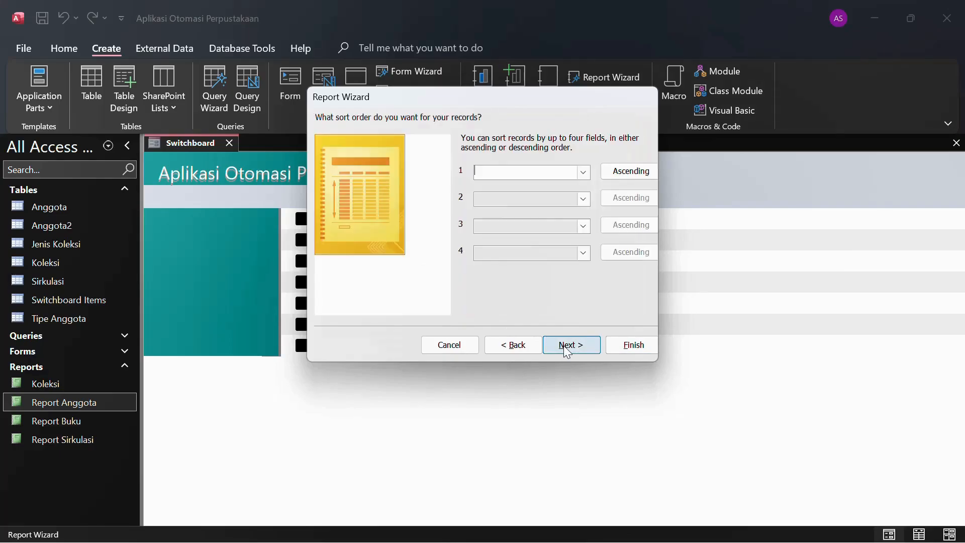
left_click(584, 173)
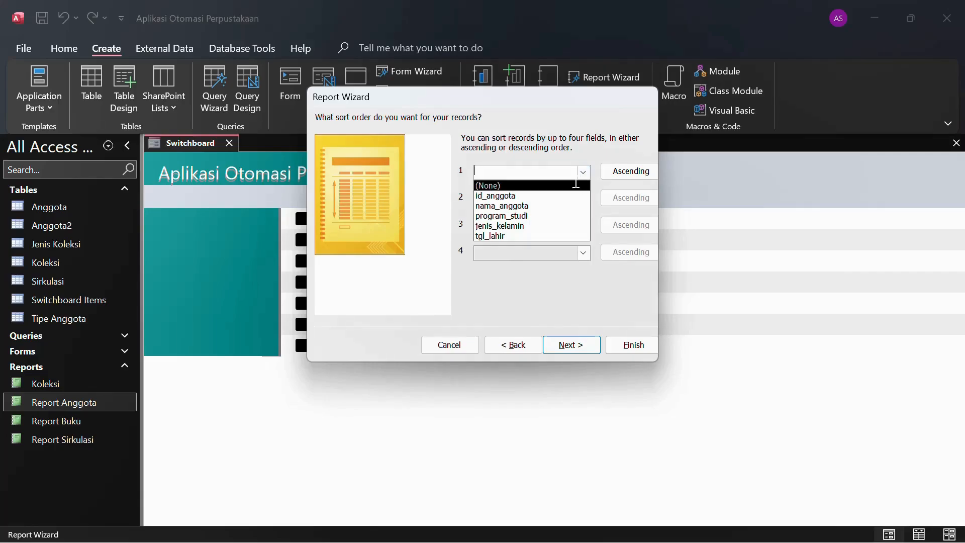
left_click(551, 206)
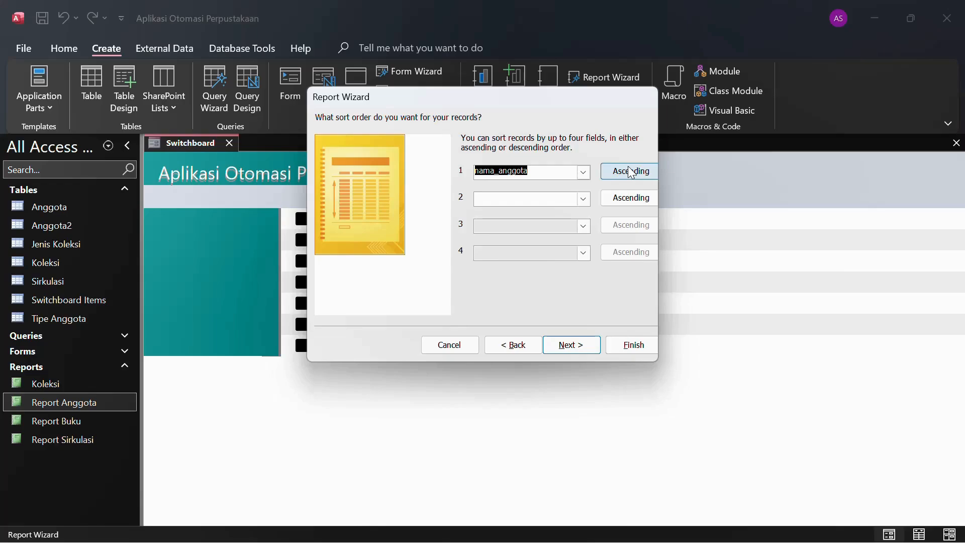
left_click(568, 354)
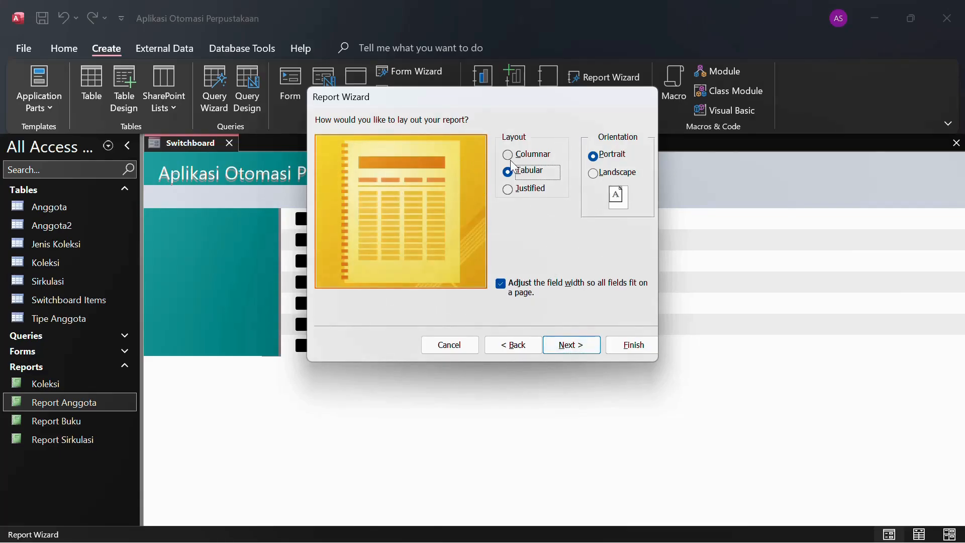
Compare the wizard's layout and orientation options, and settle on a Tabular layout in Portrait orientation.
left_click(530, 155)
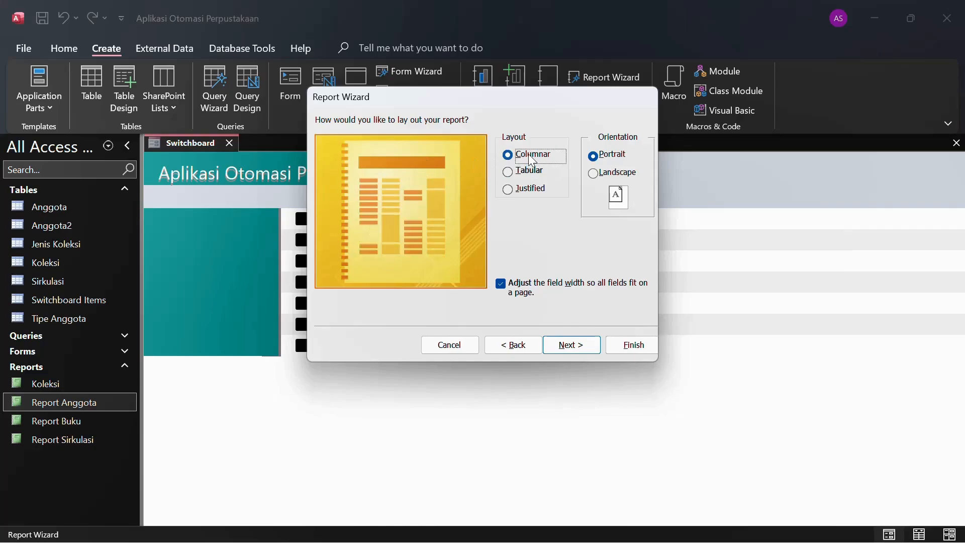
left_click(532, 192)
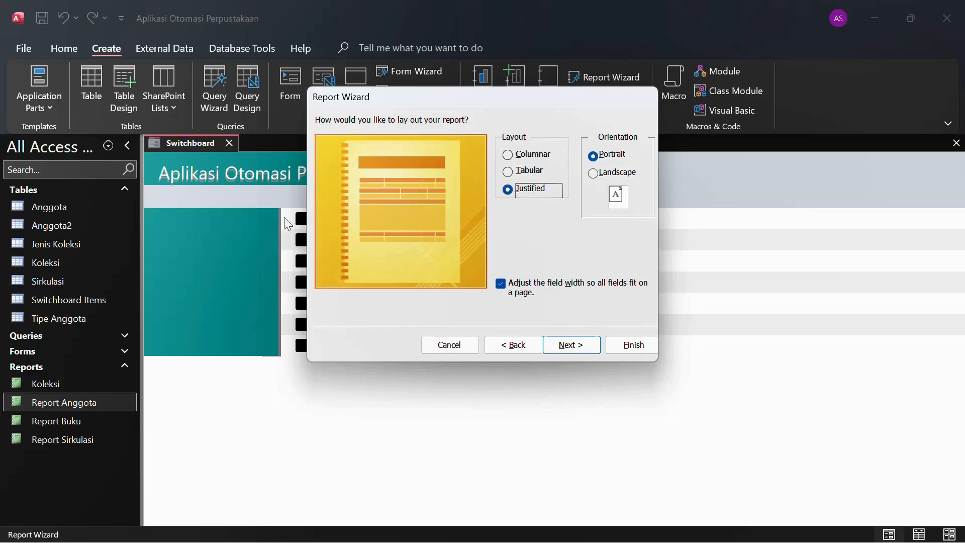
left_click(534, 171)
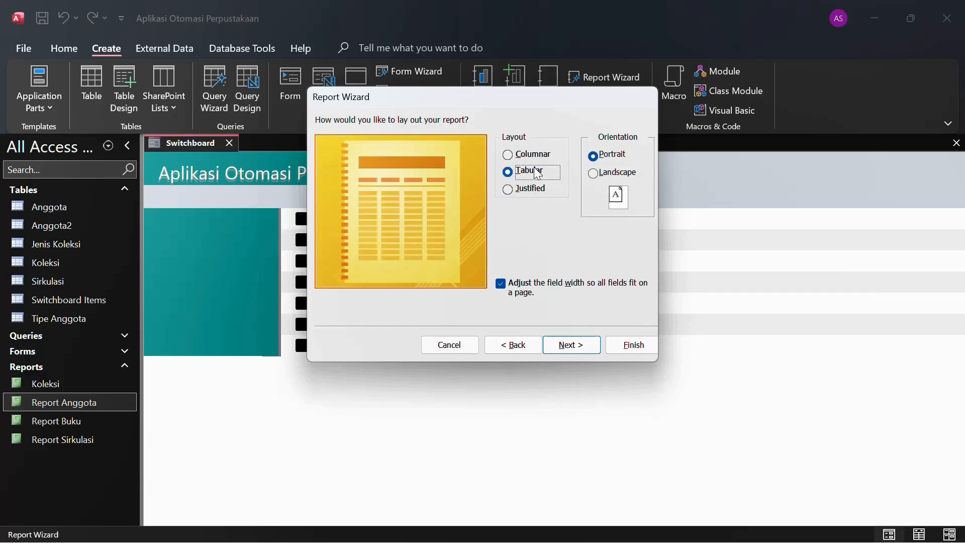
left_click(610, 176)
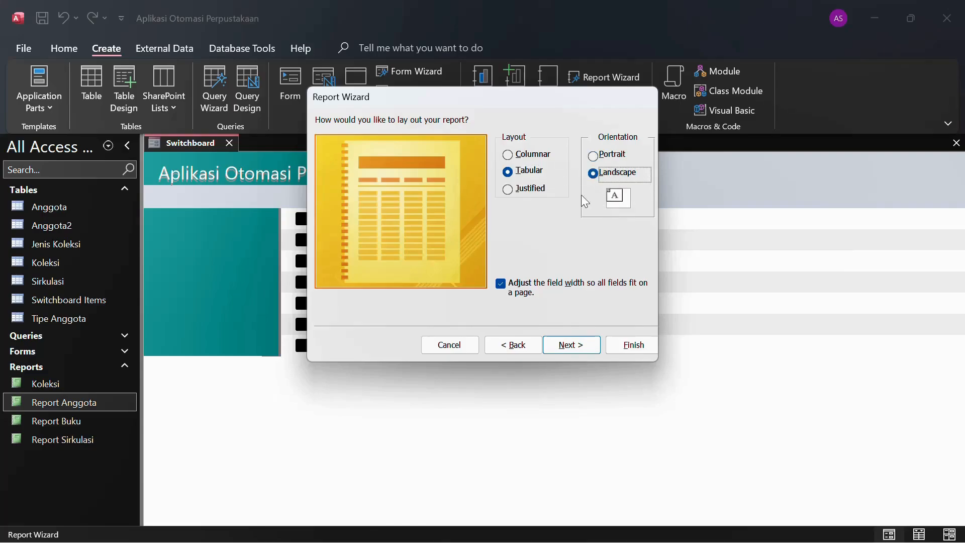
left_click(609, 158)
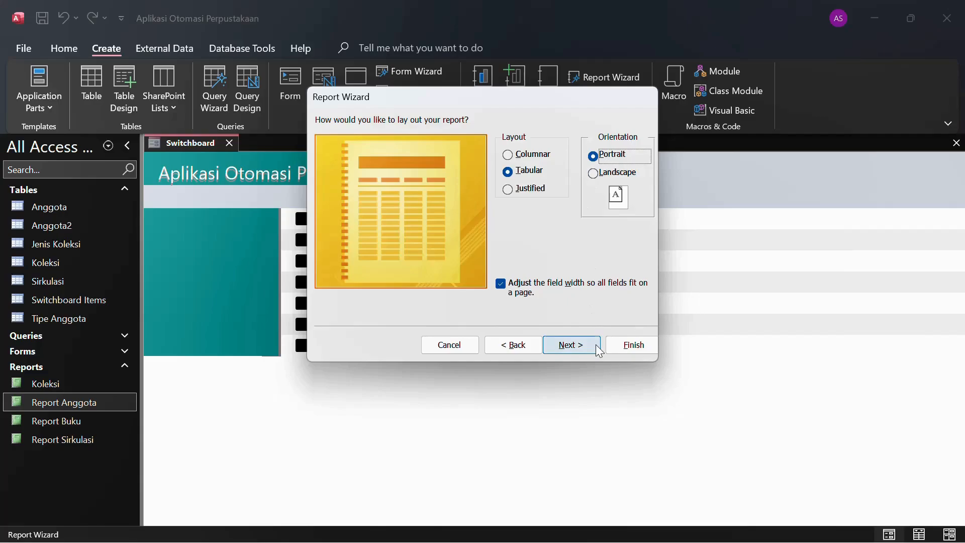
left_click(566, 349)
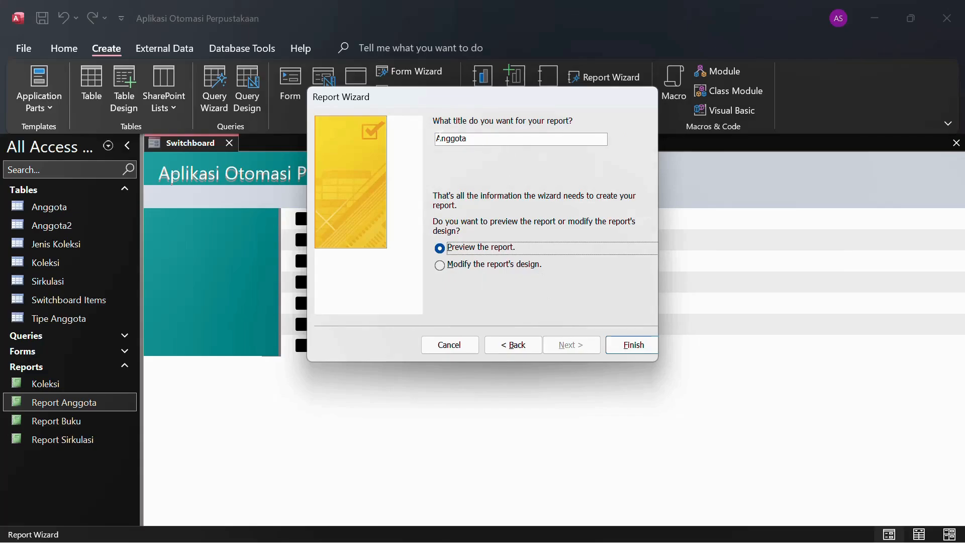
Title the report Laporan Anggota and finish the wizard with the report preview.
left_click(438, 137)
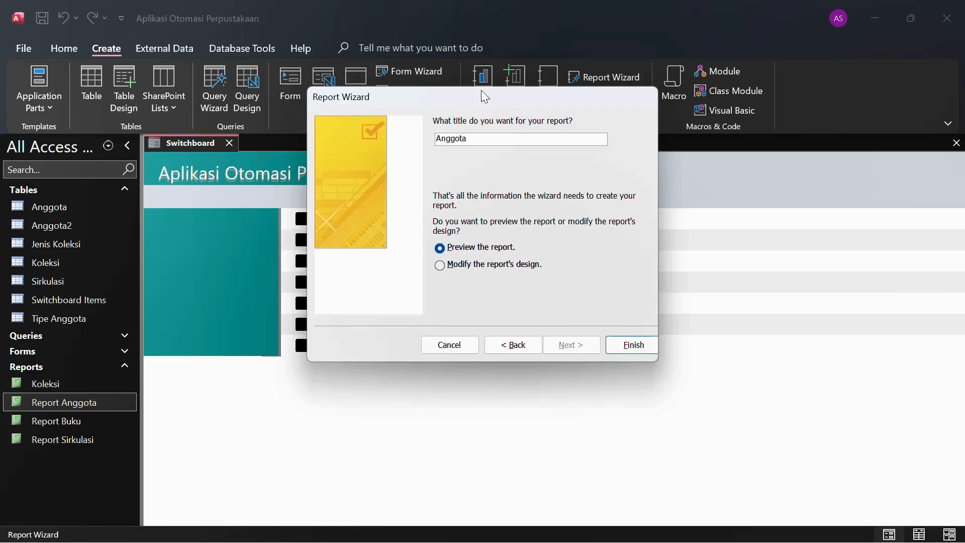
type("Laporan")
left_click(633, 346)
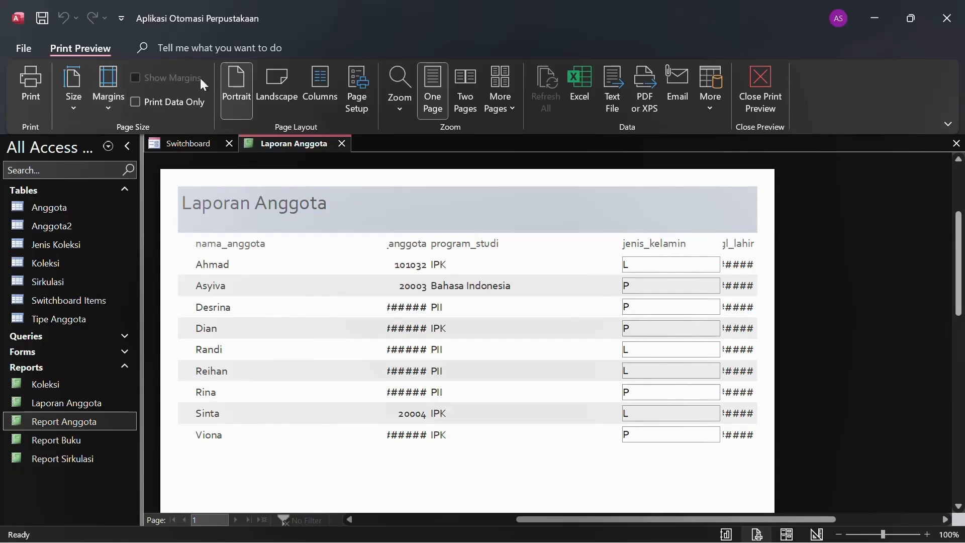
Look over the previewed Laporan Anggota report and close its print preview to reach the report design.
scroll(287, 264, "up", 1)
scroll(288, 263, "down", 1)
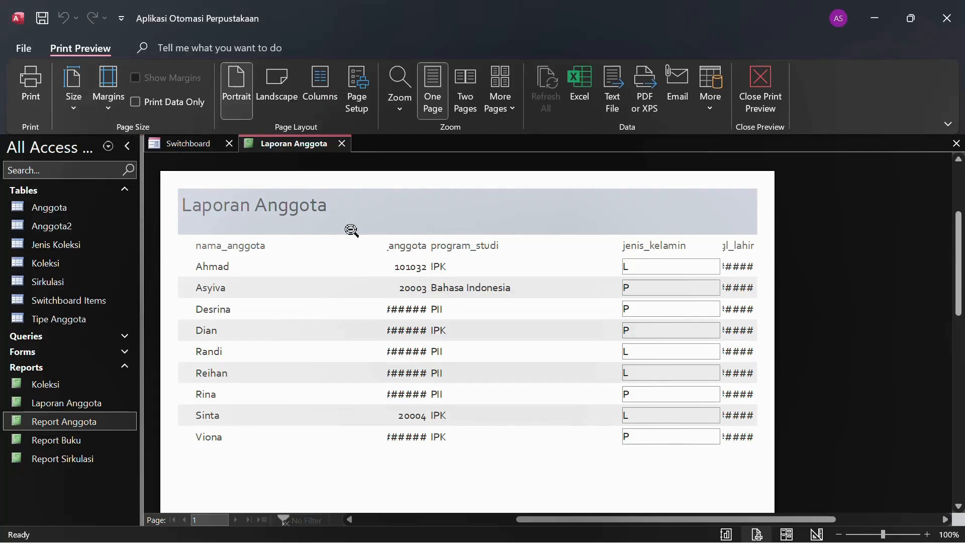
left_click(29, 47)
left_click(25, 51)
left_click(760, 93)
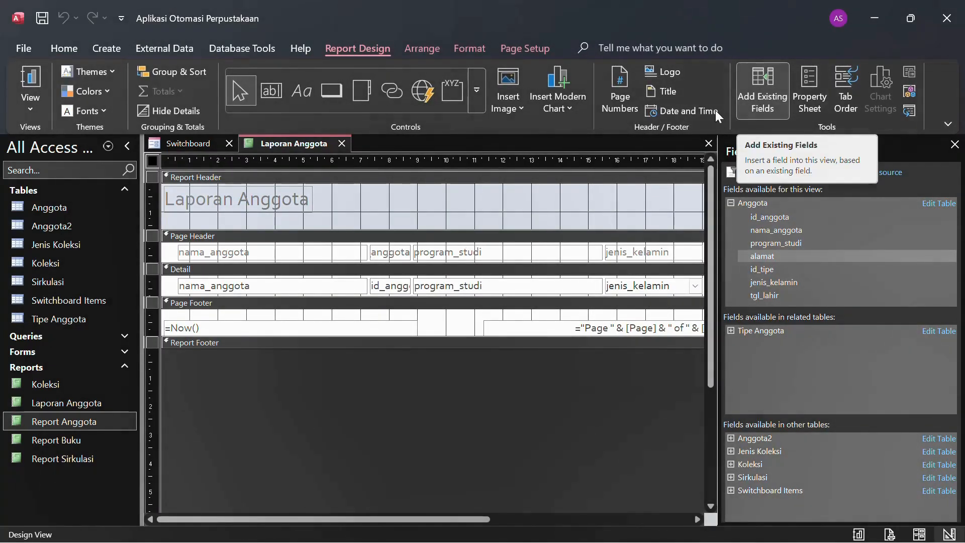
Narrow the nama_anggota header label and detail field so both end at about 6.5 on the ruler.
left_click(227, 255)
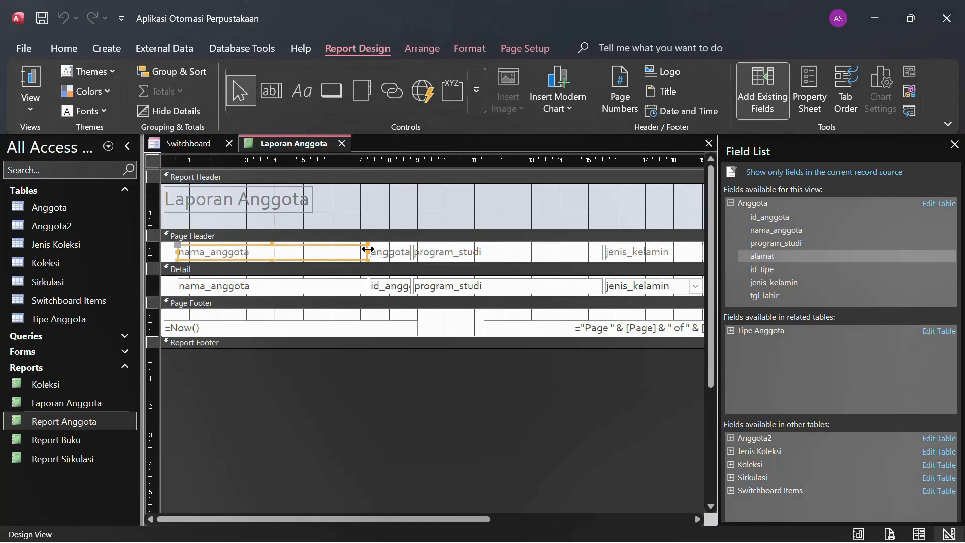
left_click_drag(368, 254, 347, 253)
left_click(358, 291)
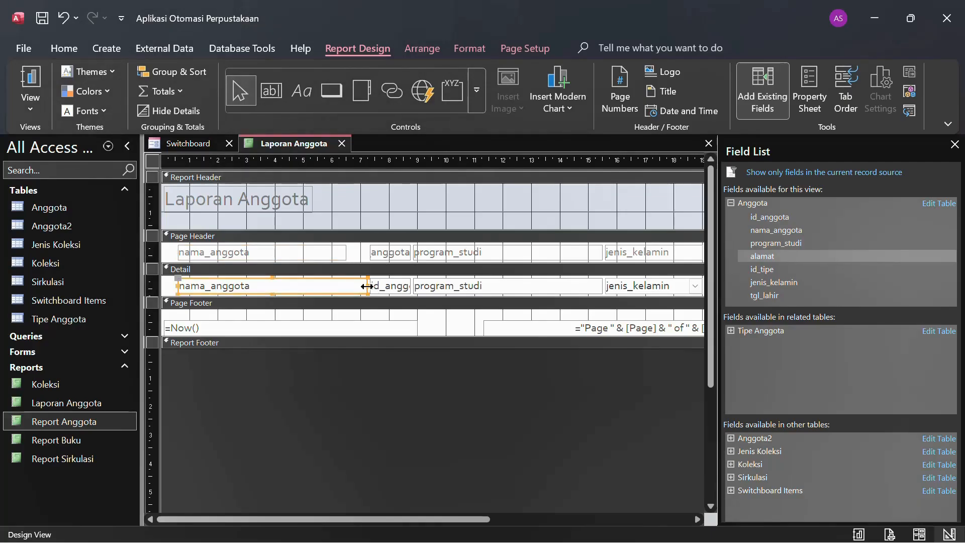
left_click_drag(368, 286, 345, 286)
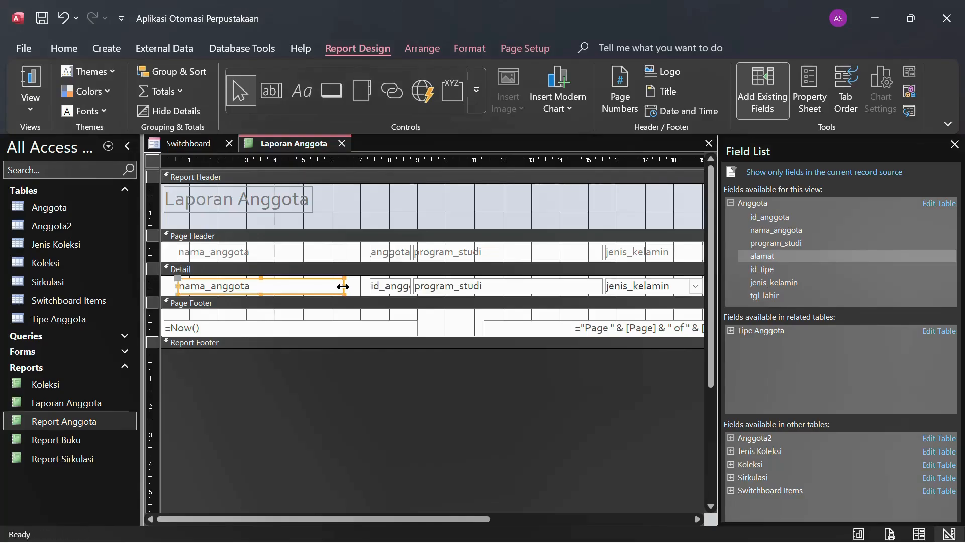
Widen the id_anggota header label and detail field leftward to start at about 6.6 on the ruler.
left_click(385, 257)
left_click_drag(371, 250, 351, 250)
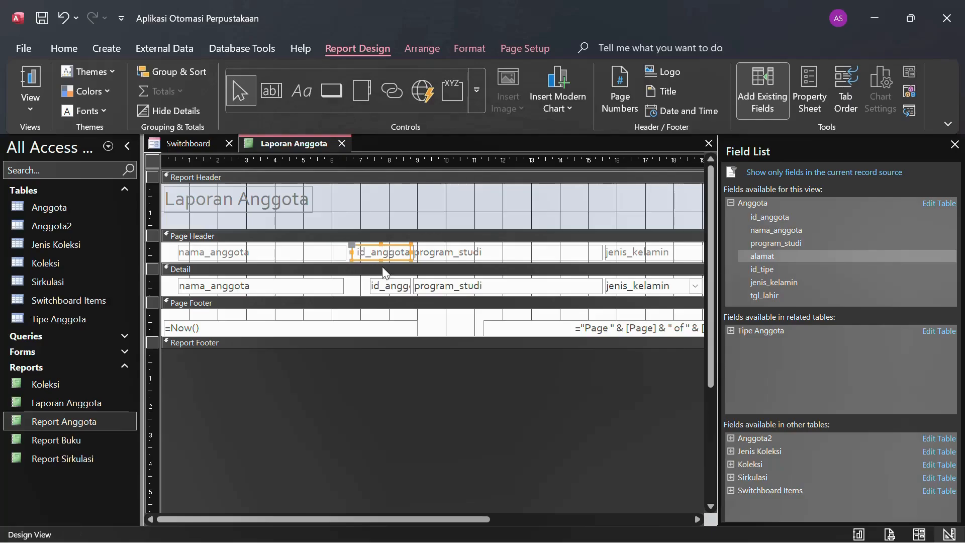
left_click(382, 286)
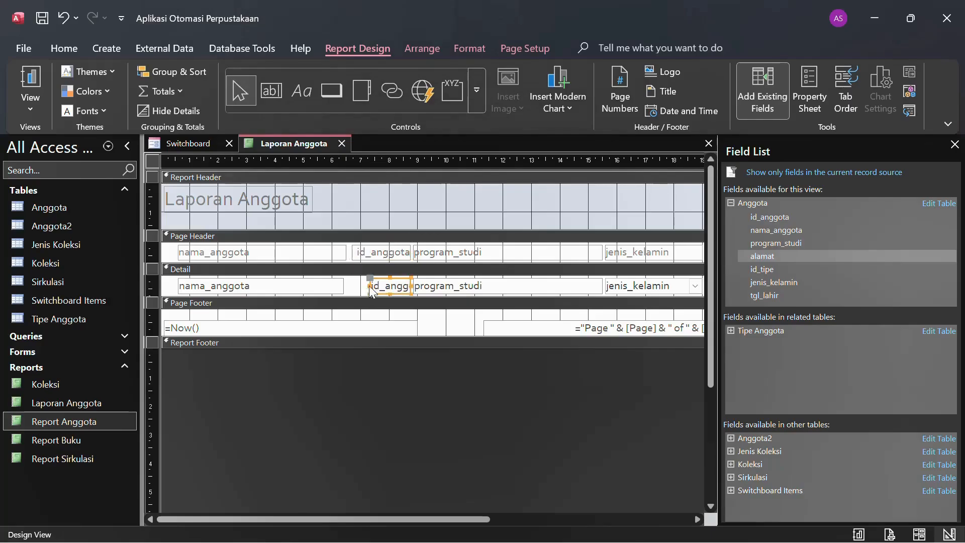
left_click_drag(370, 285, 410, 285)
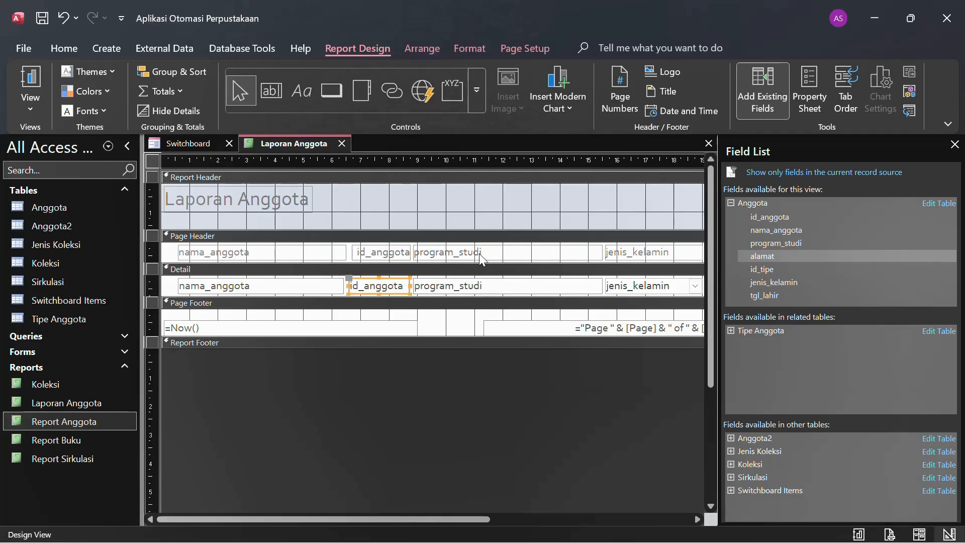
Narrow the program_studi header label and detail field so both end at about 12.3 on the ruler.
left_click(481, 257)
left_click_drag(483, 257, 513, 256)
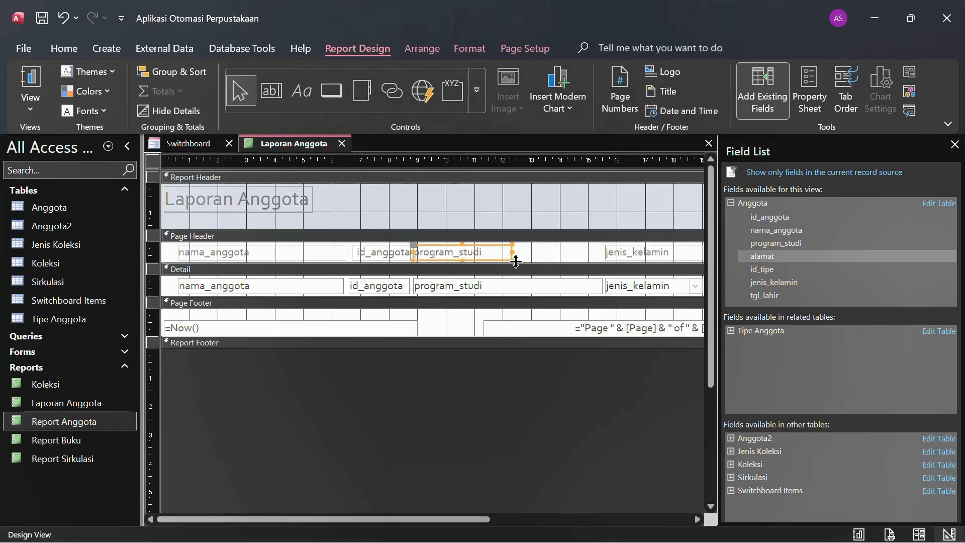
left_click(532, 290)
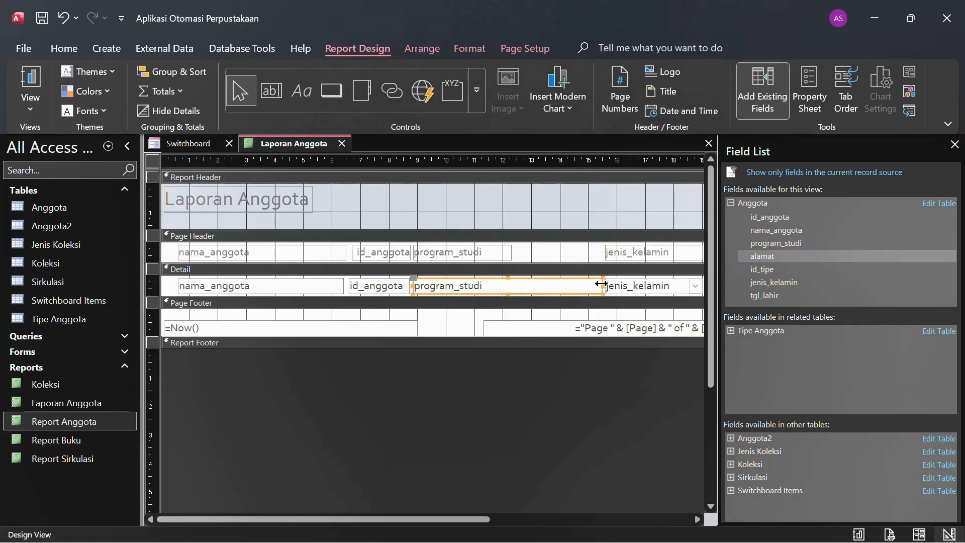
left_click_drag(601, 284, 513, 285)
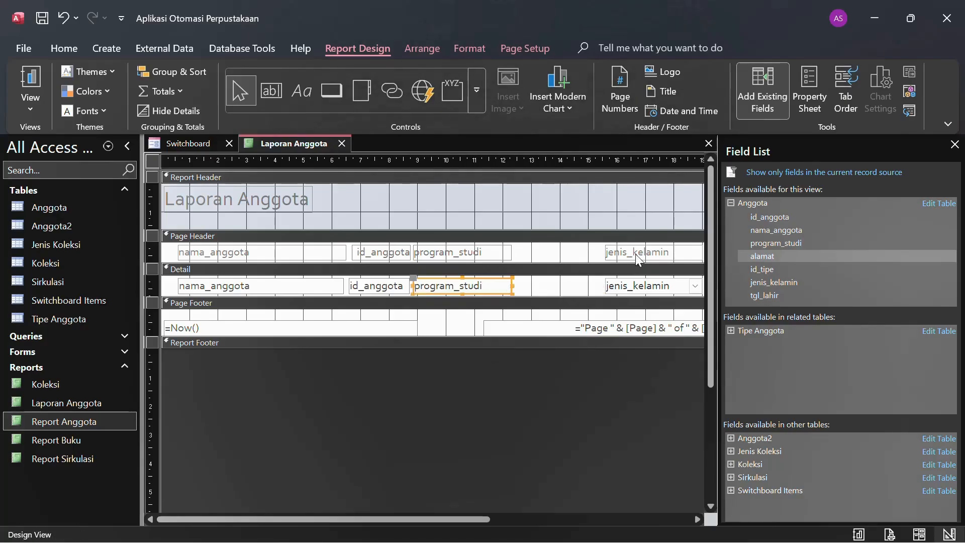
Move the jenis_kelamin header label and detail field beside program_studi and narrow both to end at about 15 on the ruler.
left_click(637, 257)
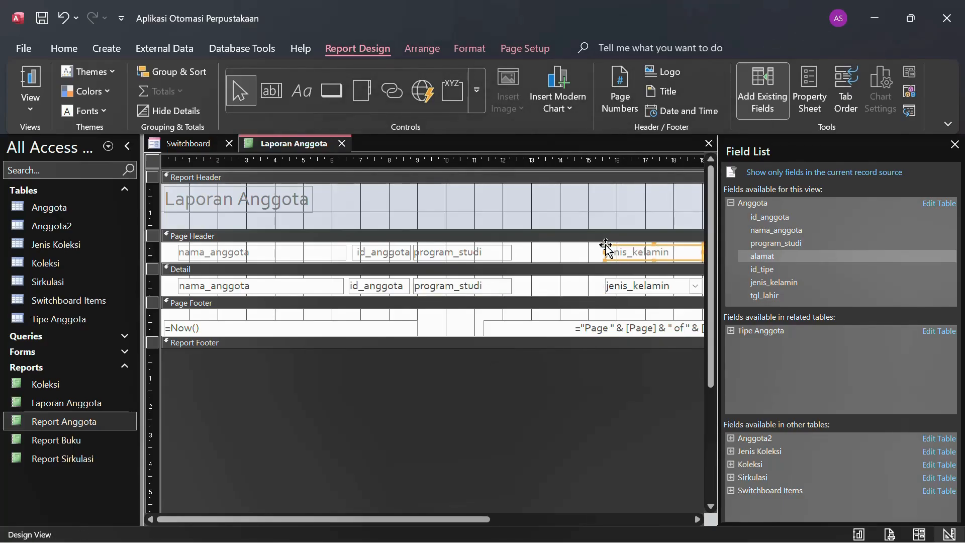
left_click_drag(605, 245, 520, 245)
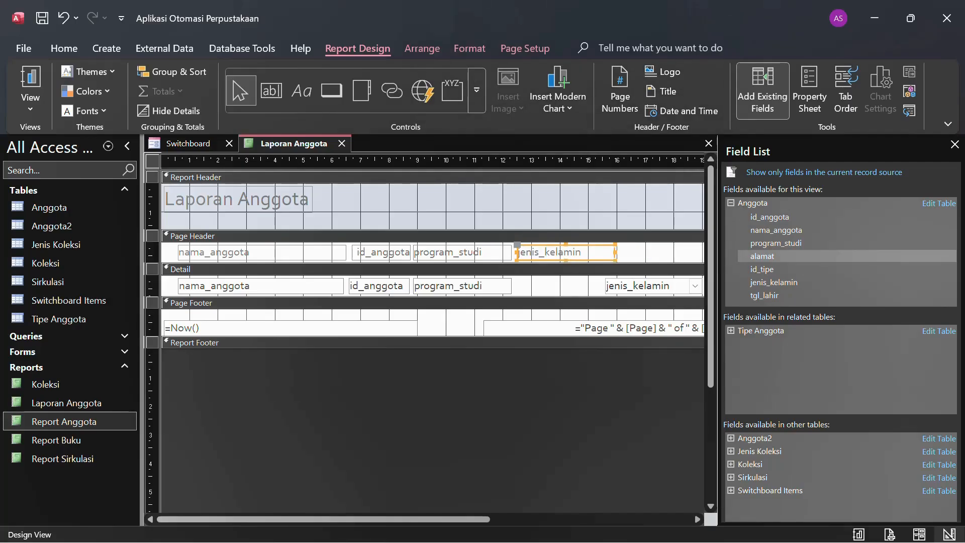
left_click_drag(615, 252, 520, 281)
left_click(607, 282)
left_click_drag(617, 285, 589, 285)
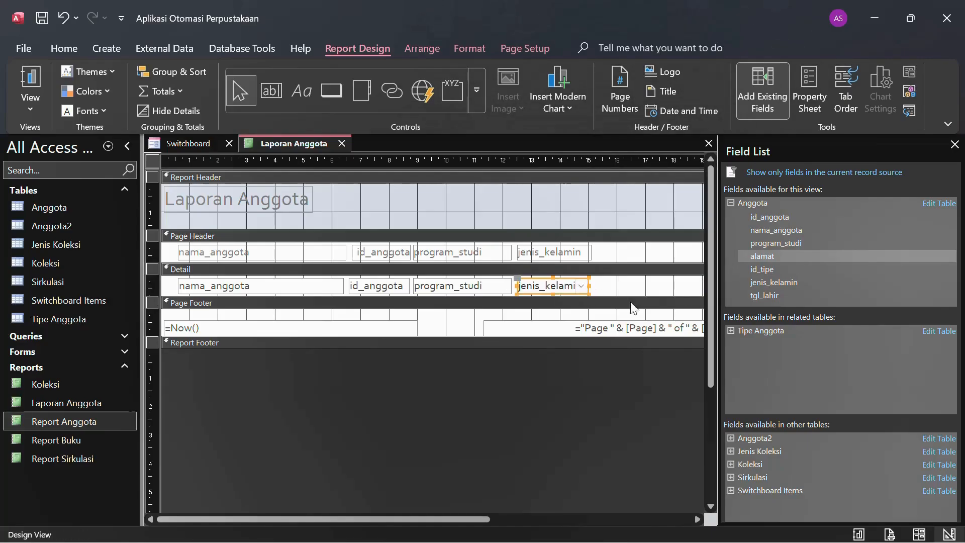
Close the field list, move the tgl_lahir header label beside jenis_kelamin, and widen it to span about 15.3 to 17.9 on the ruler.
left_click(955, 145)
left_click(711, 253)
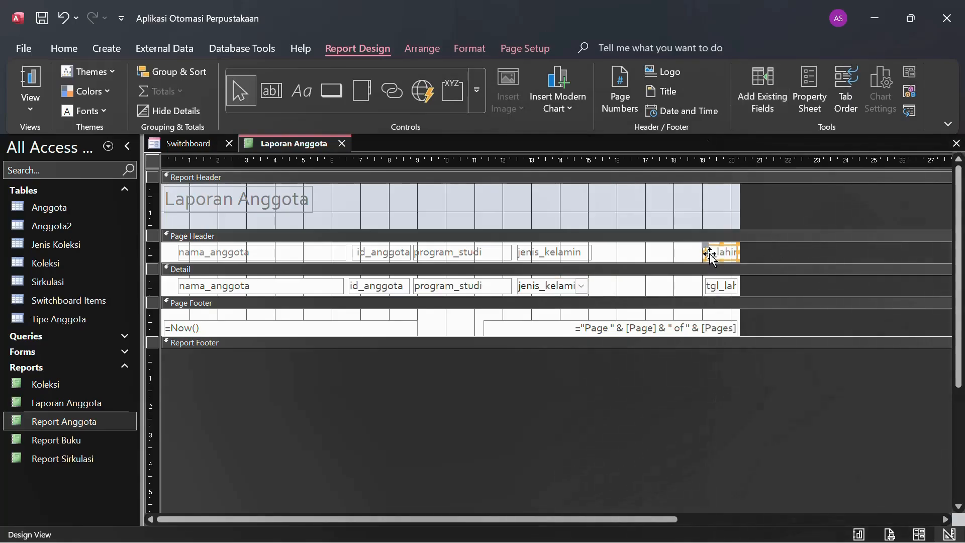
left_click_drag(711, 248, 672, 253)
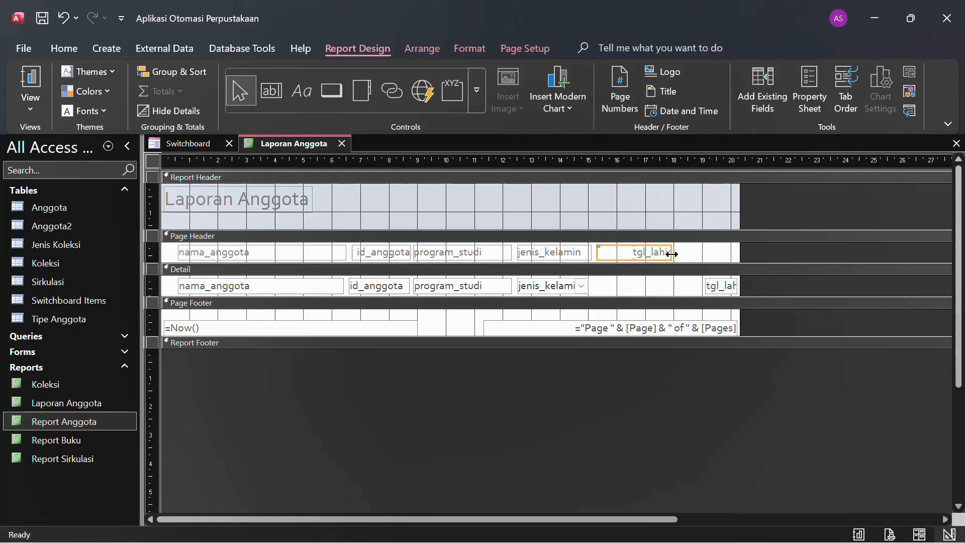
Move the tgl_lahir detail field beneath its header label and widen it to end at about 18 on the ruler.
left_click(722, 287)
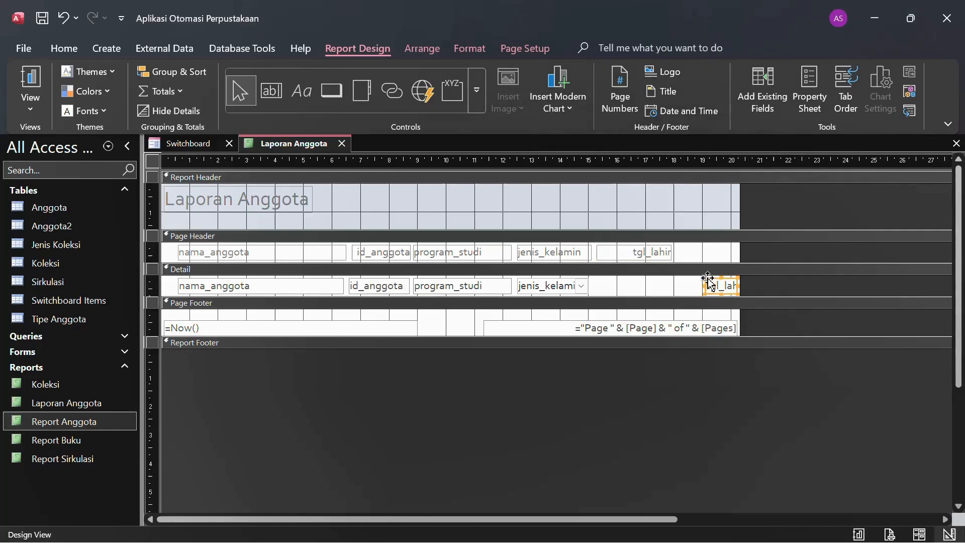
left_click_drag(709, 280, 594, 245)
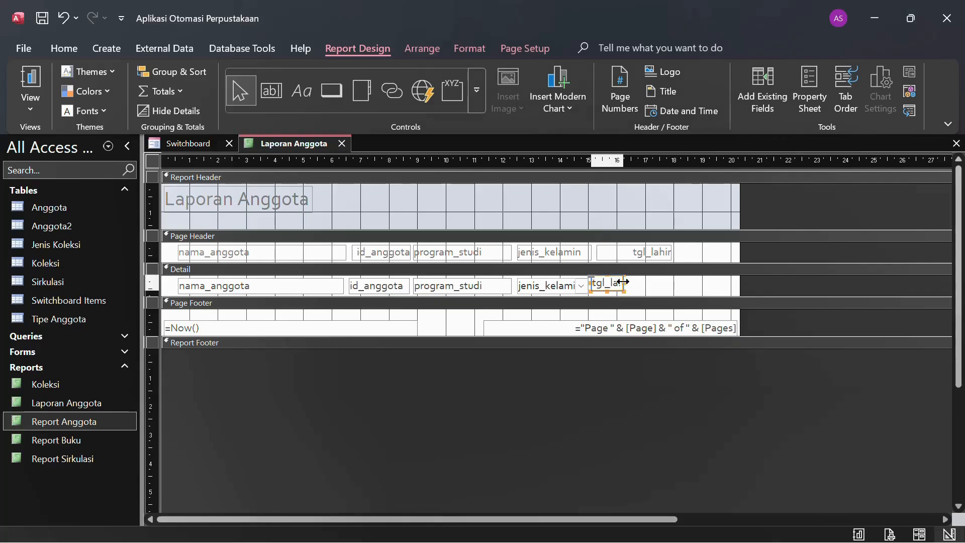
left_click_drag(624, 281, 672, 284)
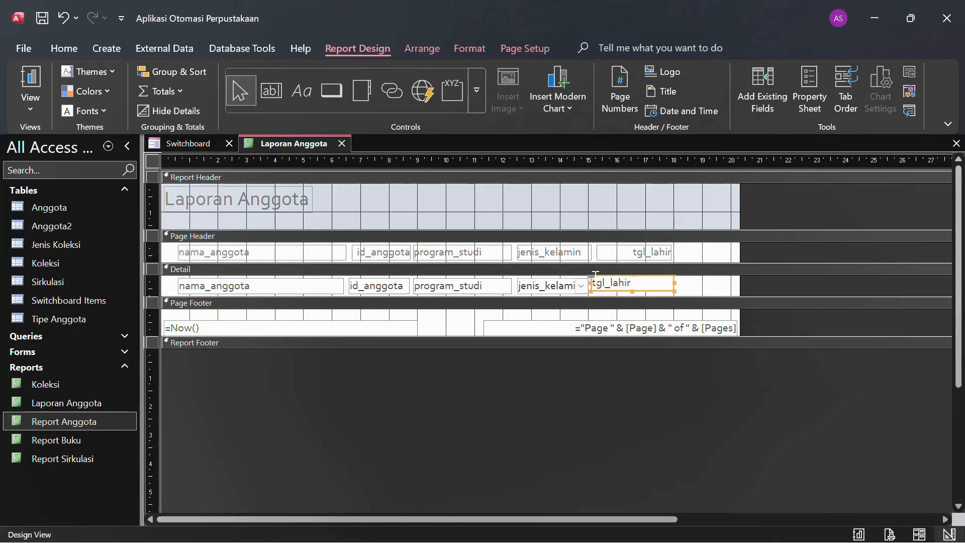
left_click_drag(593, 277, 593, 277)
left_click(703, 284)
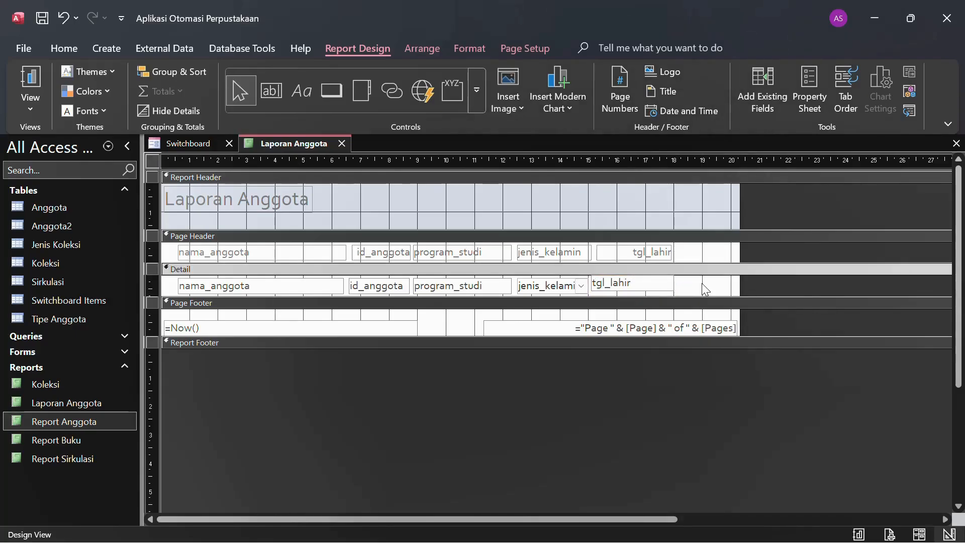
left_click(647, 283)
left_click_drag(592, 279, 595, 281)
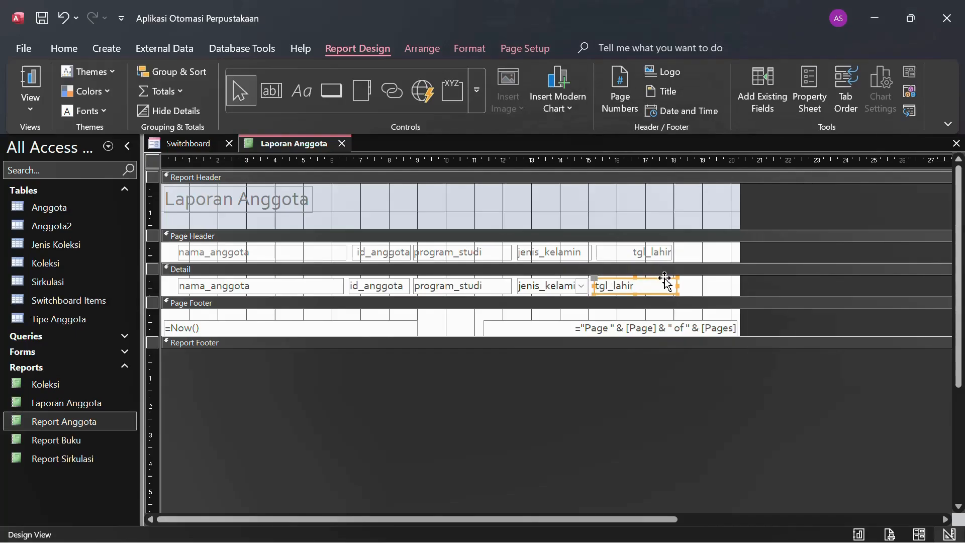
left_click(693, 290)
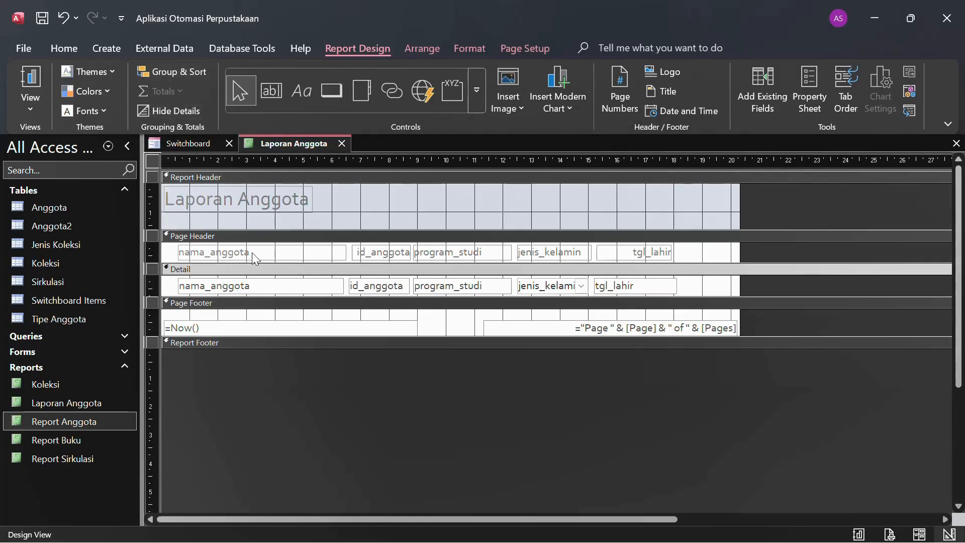
Check the column layout in Report View and return to Design View.
left_click(31, 83)
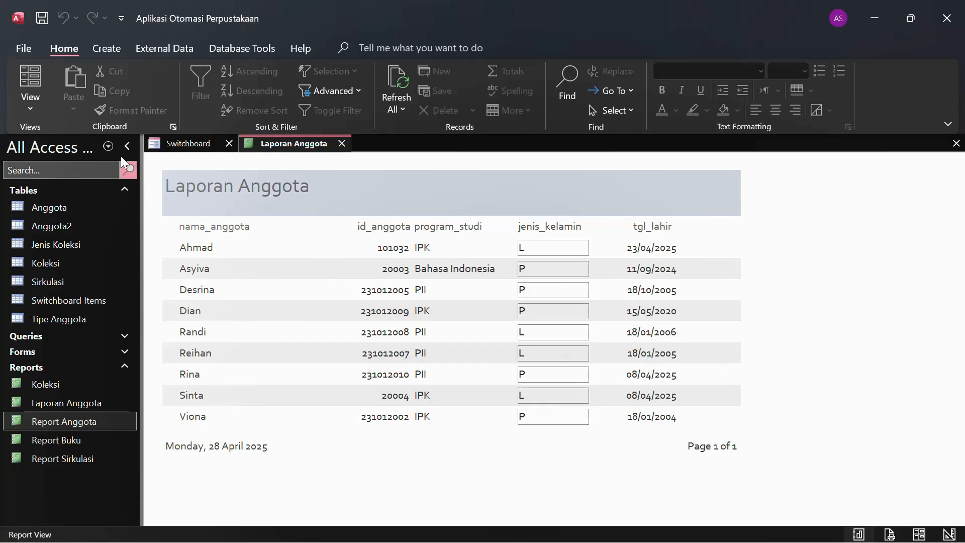
left_click(35, 109)
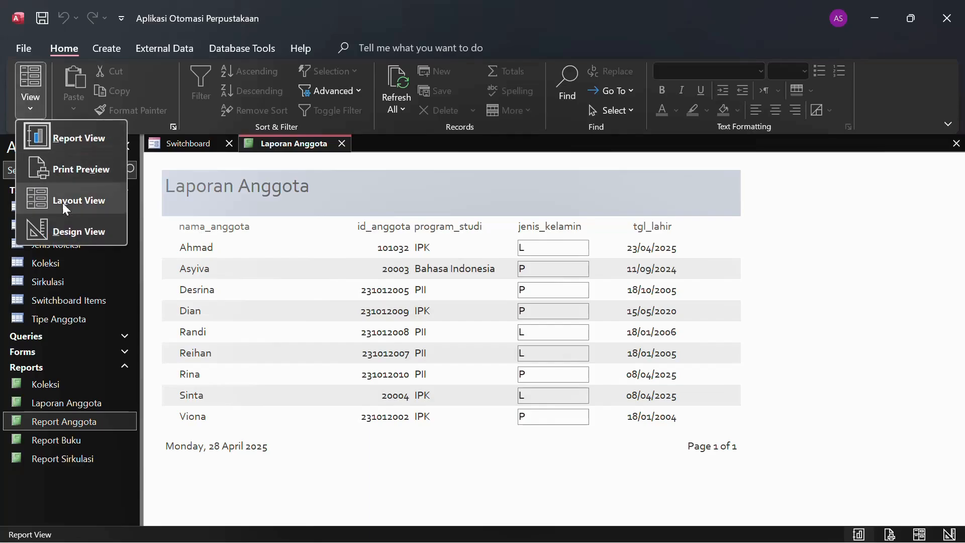
left_click(71, 236)
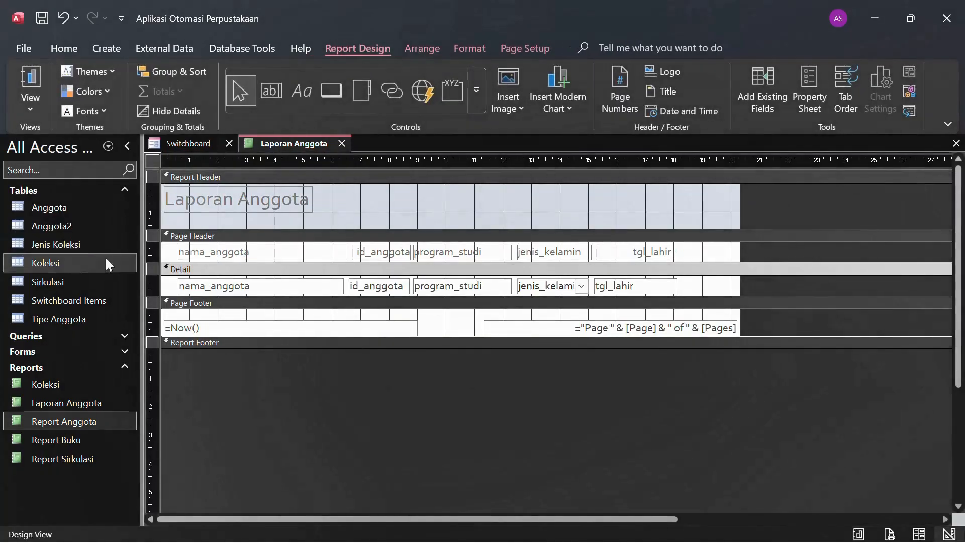
Change the nama_anggota header label's text to "Nama Anggota".
left_click(214, 252)
left_click(250, 252)
left_click_drag(250, 252, 168, 250)
type("Nama")
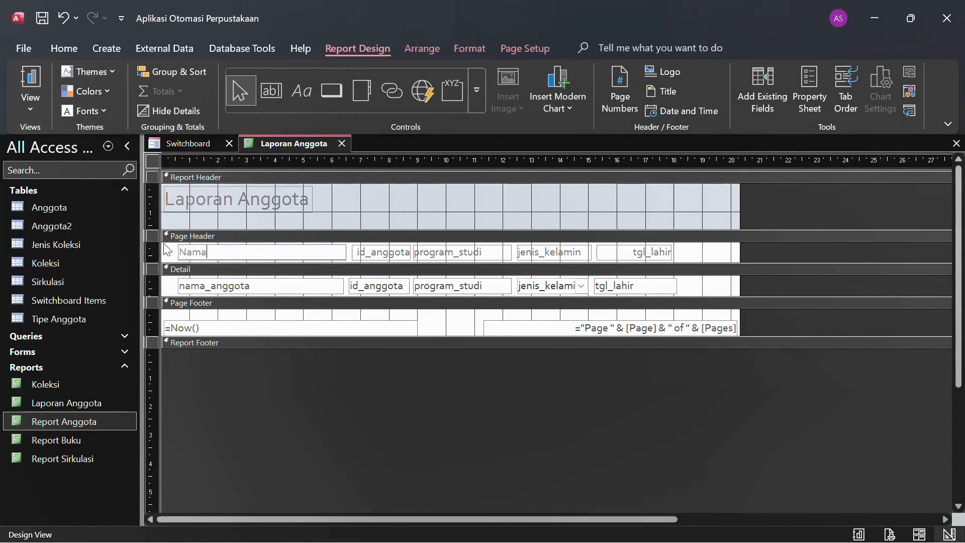
type(" Anggota")
Change the id_anggota header label's text to "ID Anggota".
double_click(362, 251)
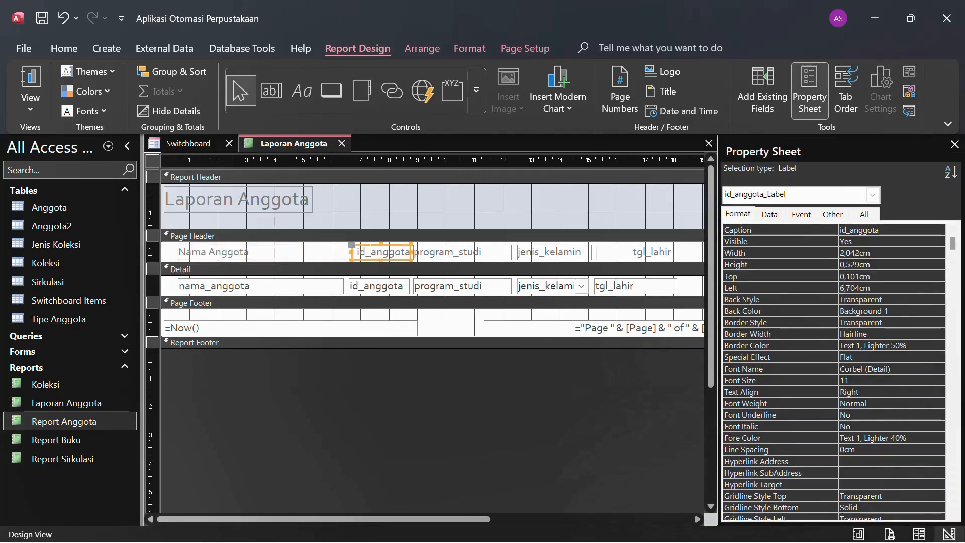
key("ctrl+a")
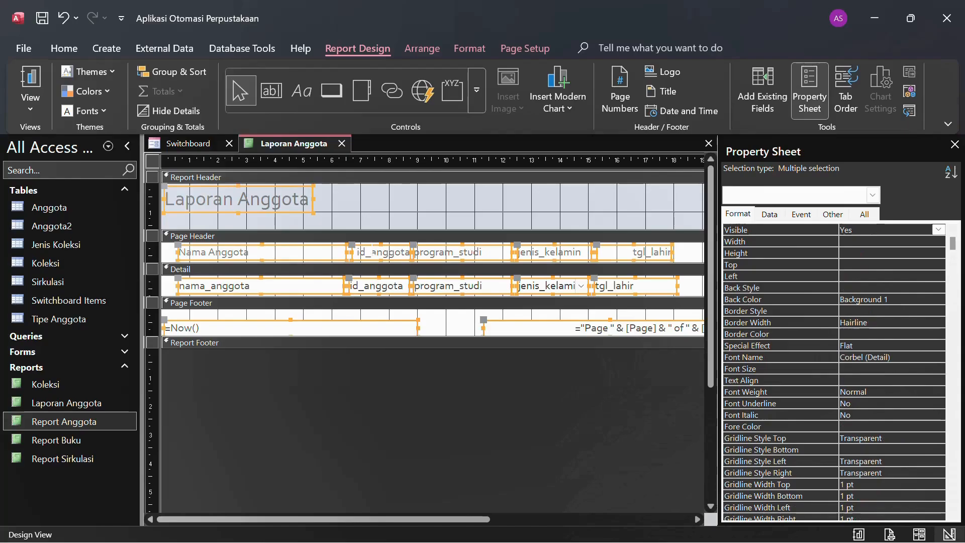
left_click(363, 252)
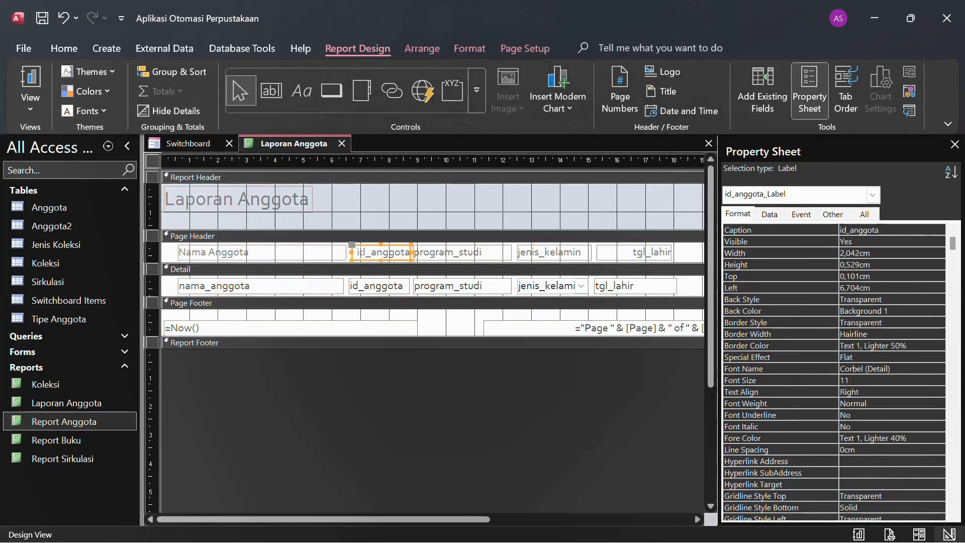
left_click(361, 252)
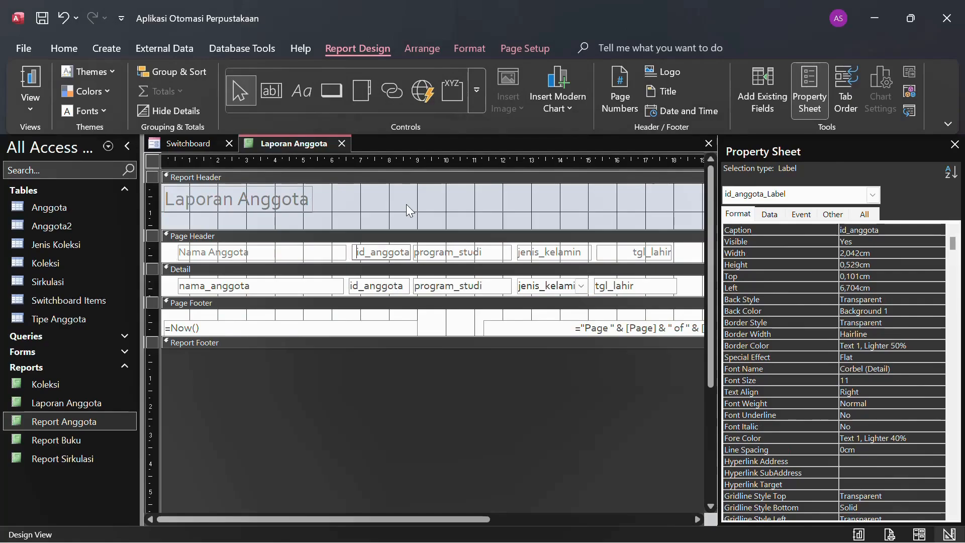
key("shift+Right")
key("shift+Right")
key("shift+Right")
type("ID")
key("Delete")
type("A")
Change the program_studi header label's text to "Program Studi".
left_click(436, 252)
left_click(422, 251)
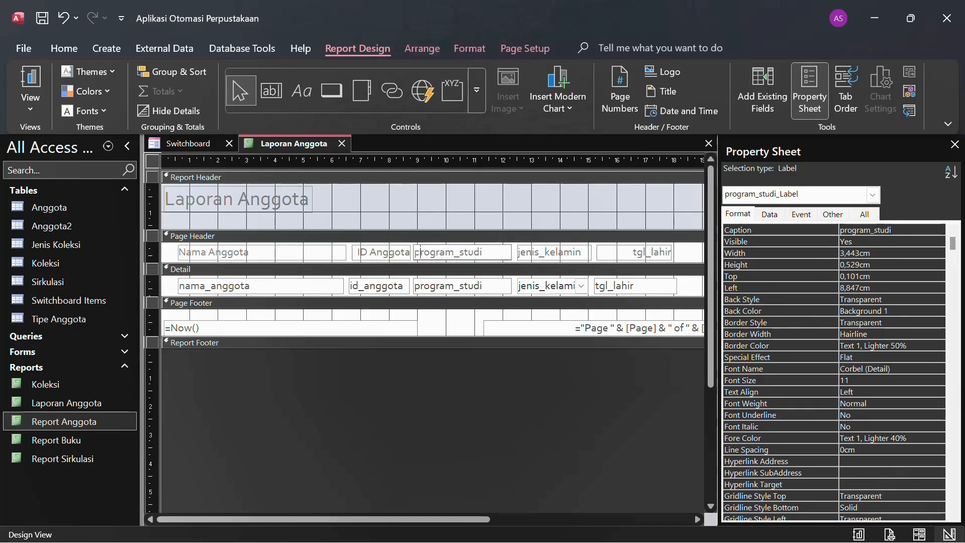
key("BackSpace")
type("P")
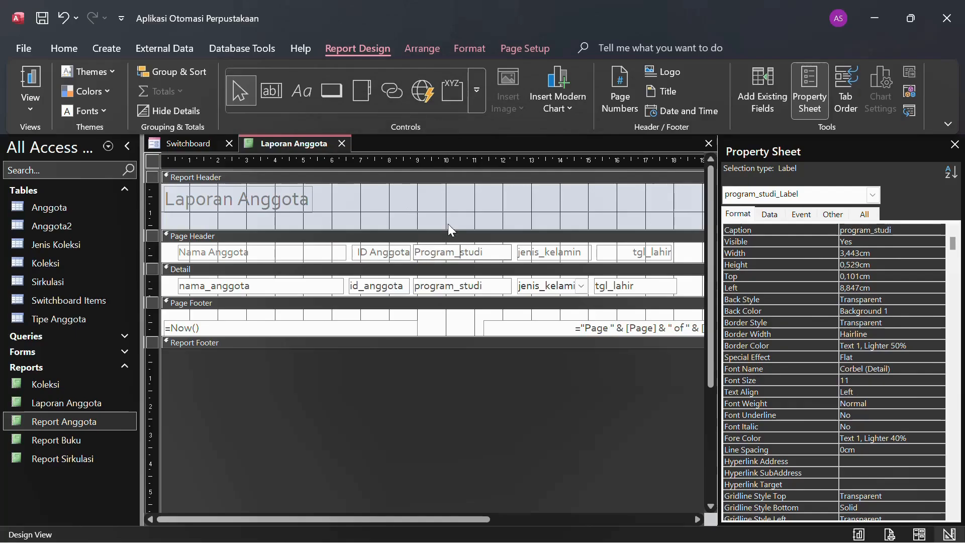
key("Delete")
key("Delete")
type("S")
Change the jenis_kelamin header label's text to "Jenis Kelamin".
left_click(524, 253)
left_click(523, 253)
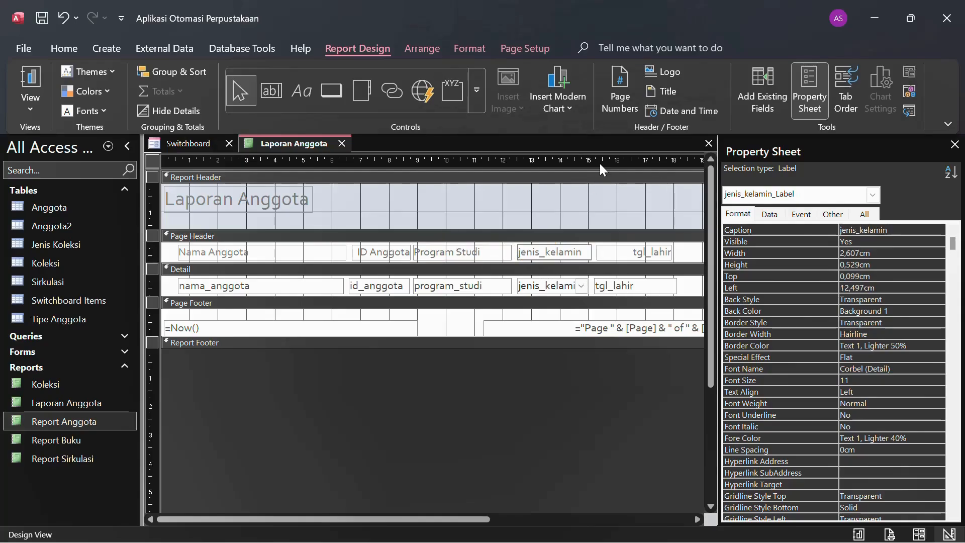
key("BackSpace")
type("J")
key("Right")
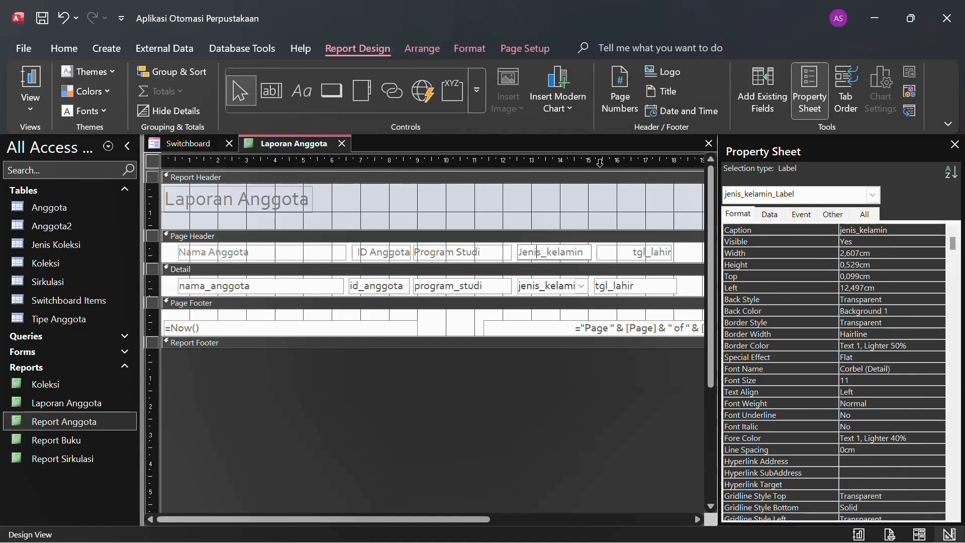
key("BackSpace")
type("K")
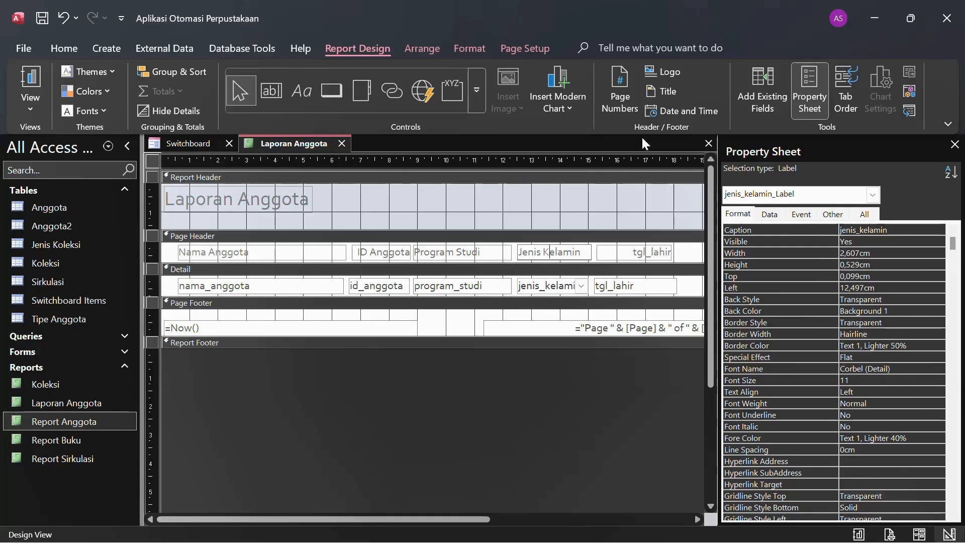
Capitalize the tgl_lahir header label's text so it reads "Tgl_lahir".
left_click(639, 253)
left_click(637, 253)
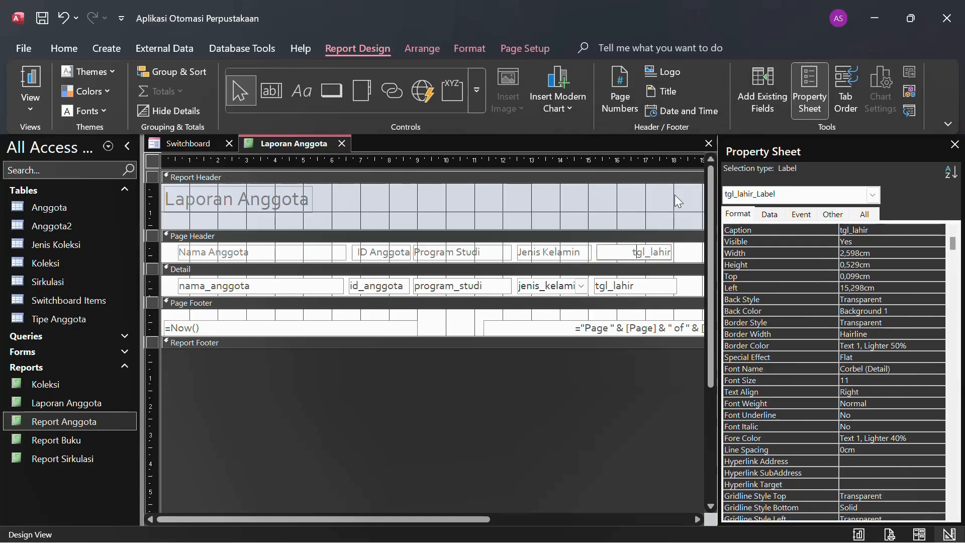
key("BackSpace")
type("T")
key("Return")
Select all five column labels in the Page Header and center their text.
left_click(266, 253)
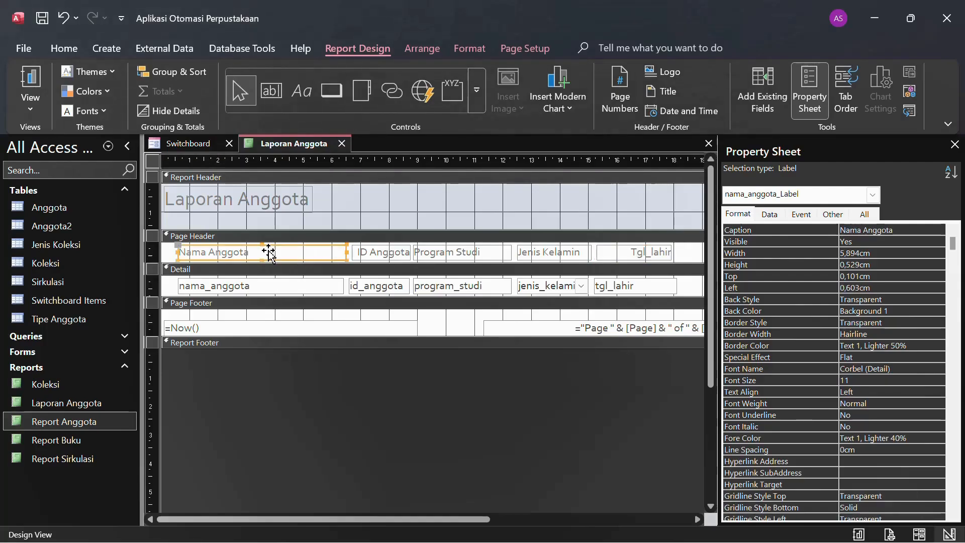
left_click(405, 253, "shift")
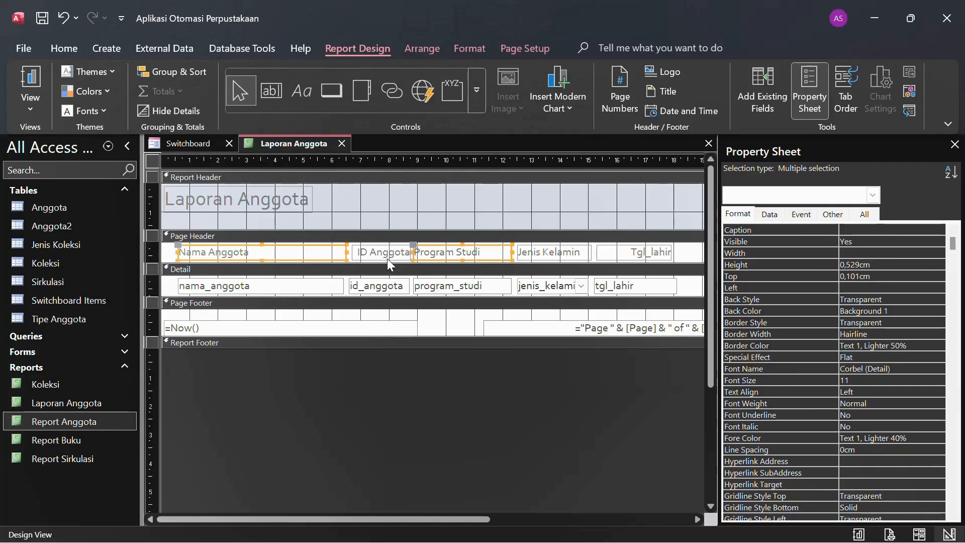
left_click(484, 255, "shift")
left_click(543, 254, "shift")
left_click(649, 253, "shift")
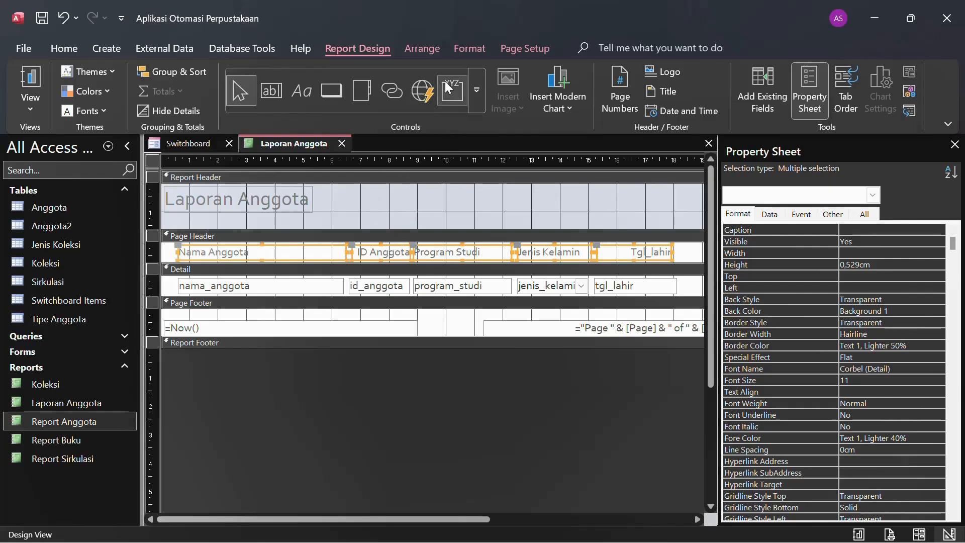
left_click(461, 52)
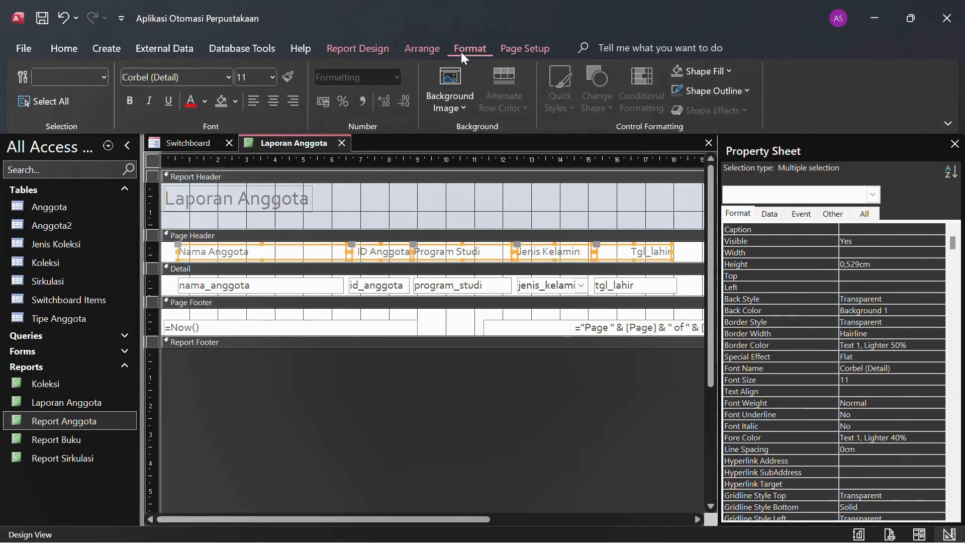
left_click(274, 102)
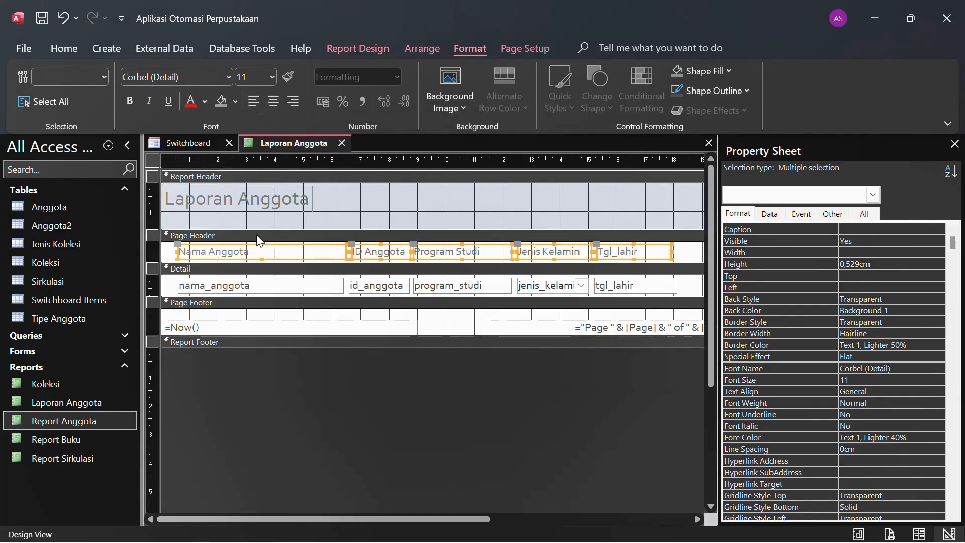
left_click(271, 101)
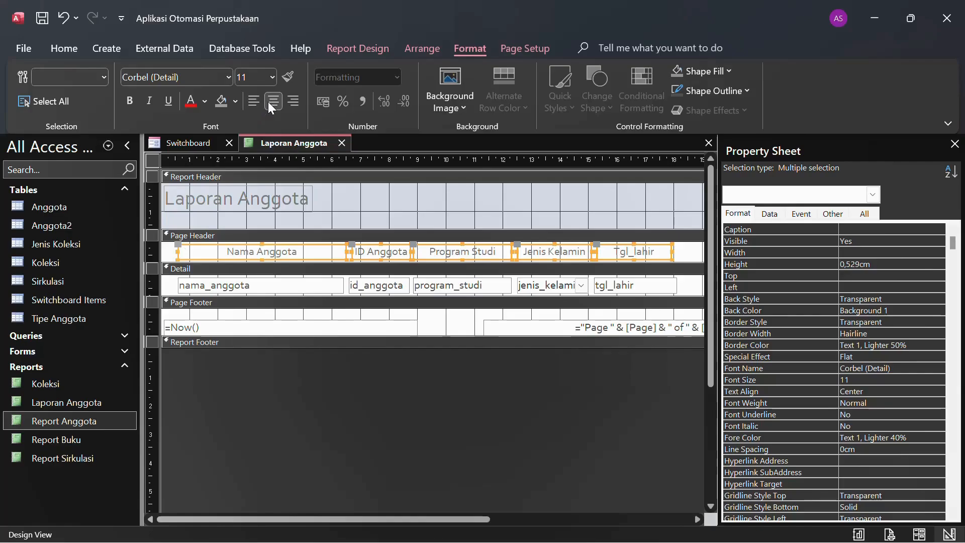
Make the selected Page Header labels bold and set their font size to 12.
left_click(130, 101)
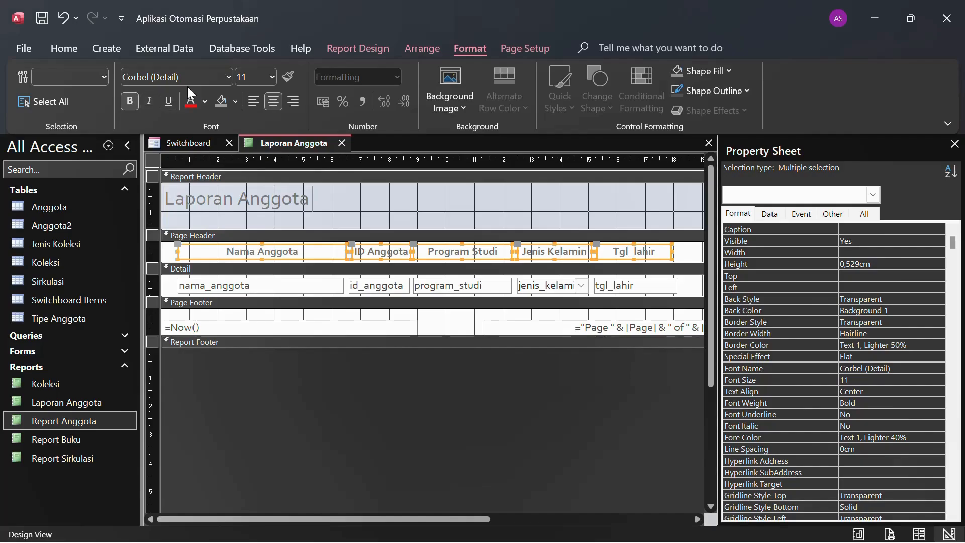
left_click(273, 78)
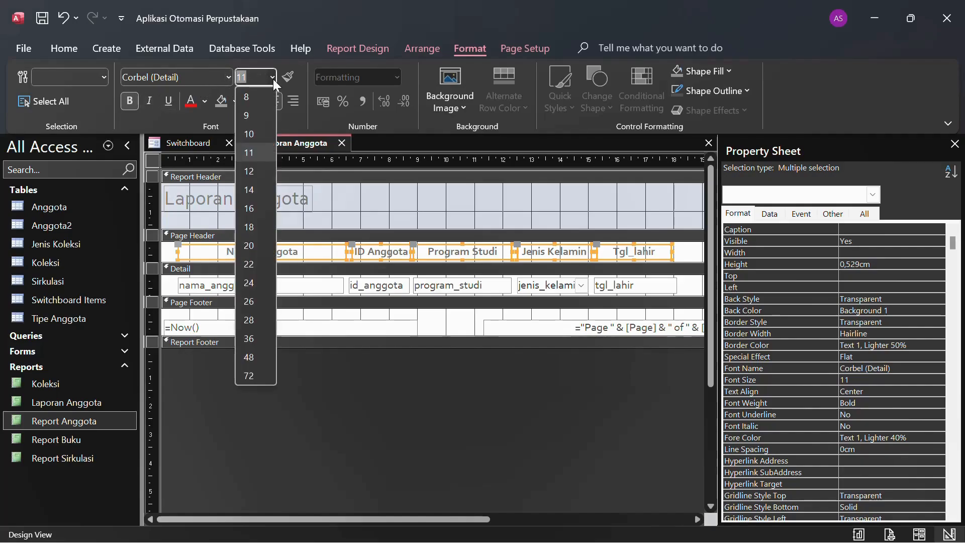
left_click(254, 172)
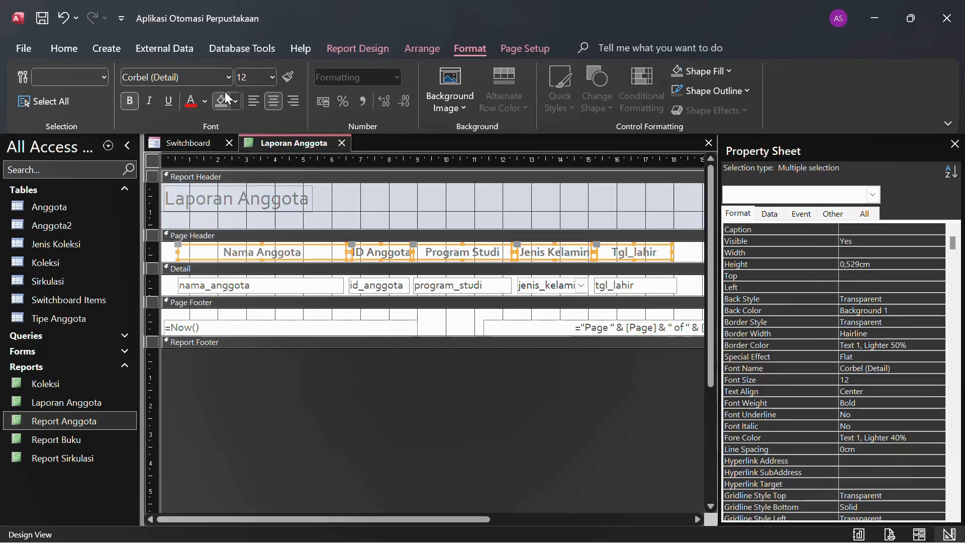
Set the selected Page Header labels' font to Arial Rounded MT Bold and their font color to red.
left_click(227, 76)
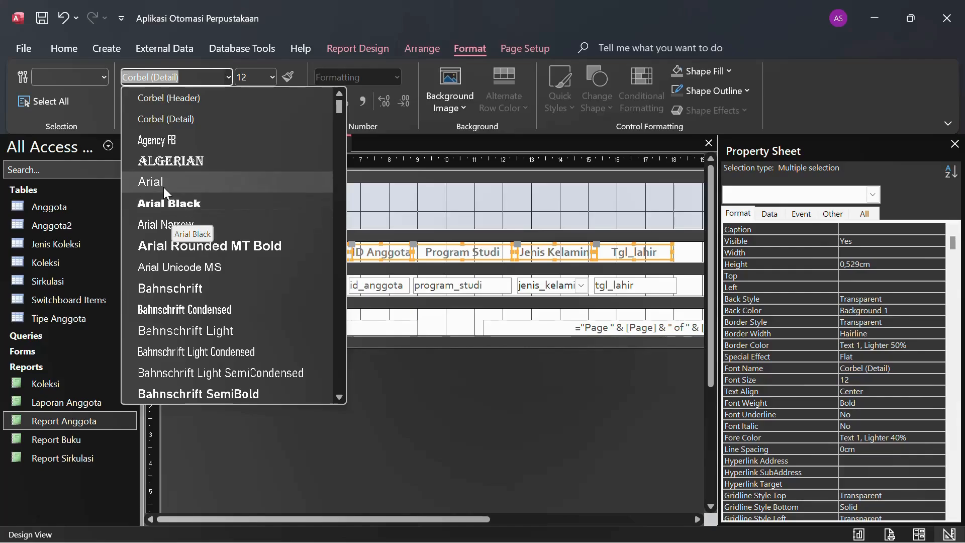
left_click(181, 245)
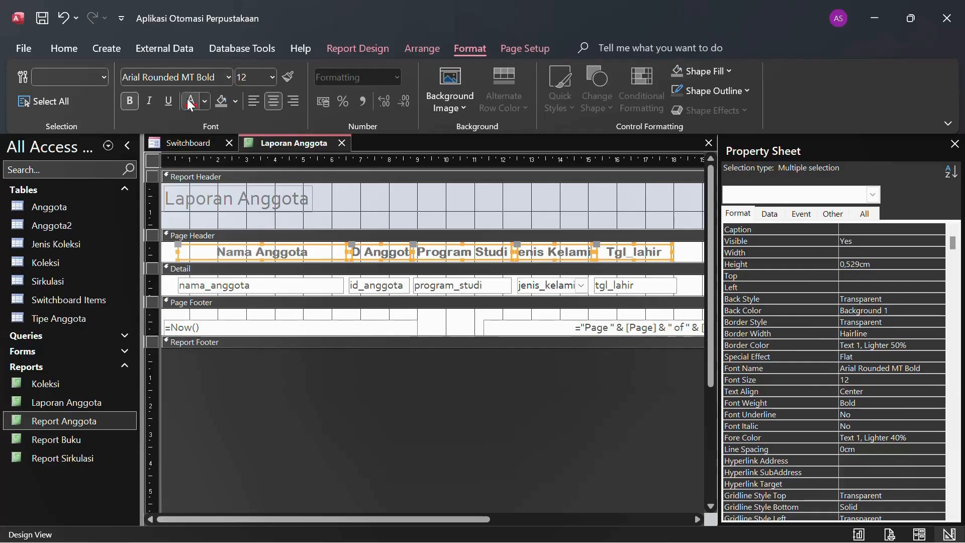
left_click(203, 99)
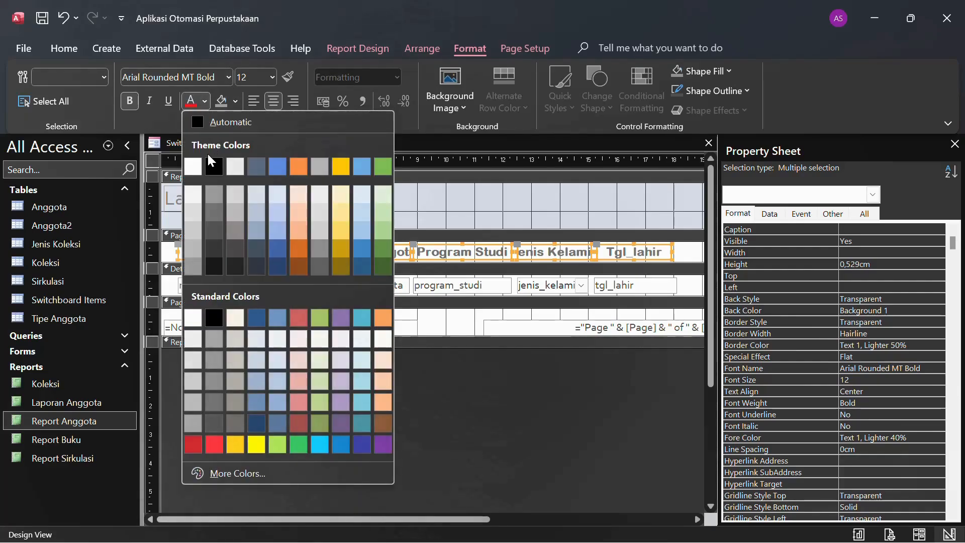
left_click(209, 444)
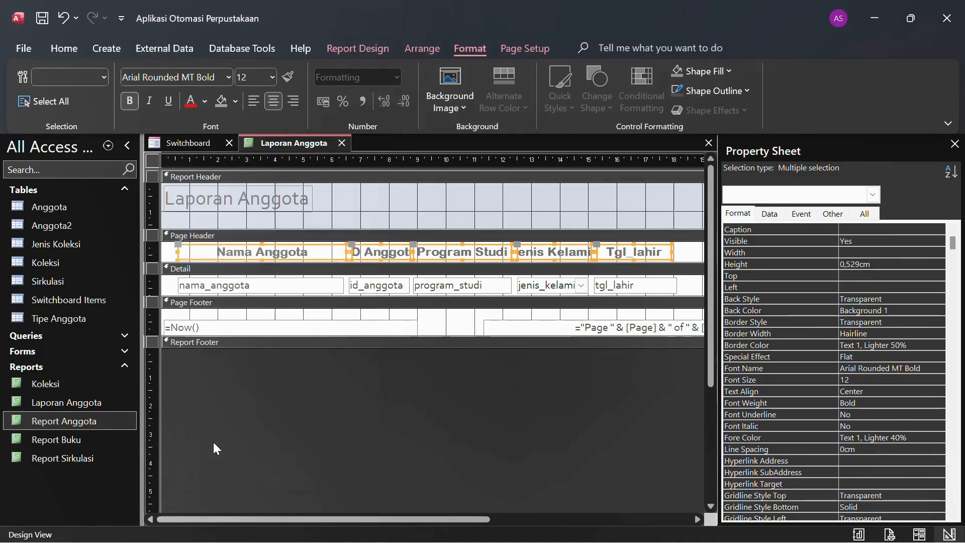
Left-align the text of the id_anggota field in the Detail section.
left_click(254, 286)
left_click(382, 290)
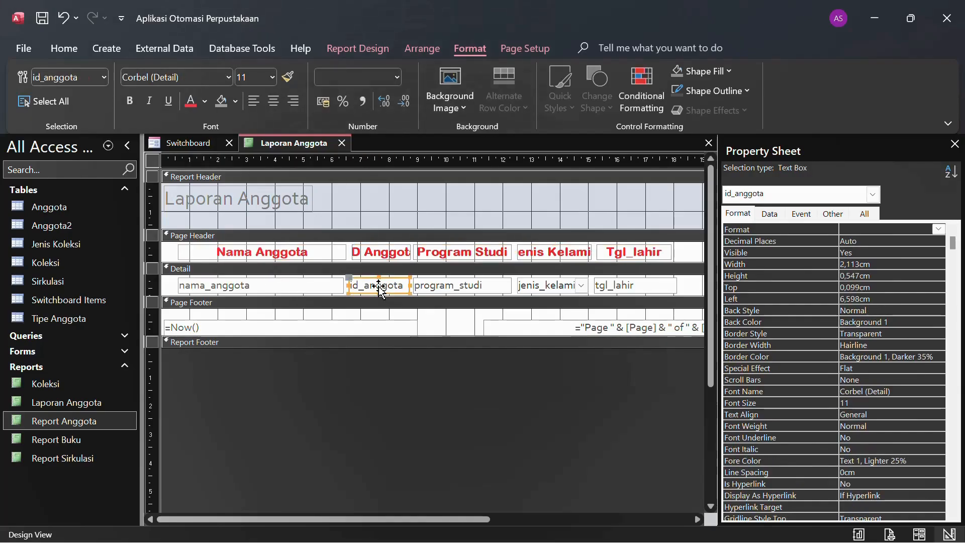
left_click(257, 103)
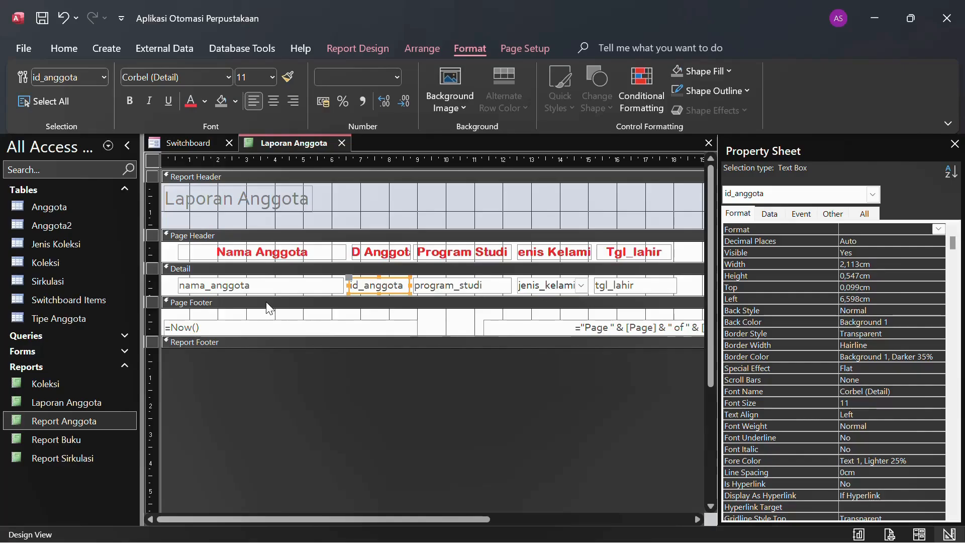
Widen the Laporan Anggota title label in the Report Header to about 18.9 cm and center its text.
left_click(256, 202)
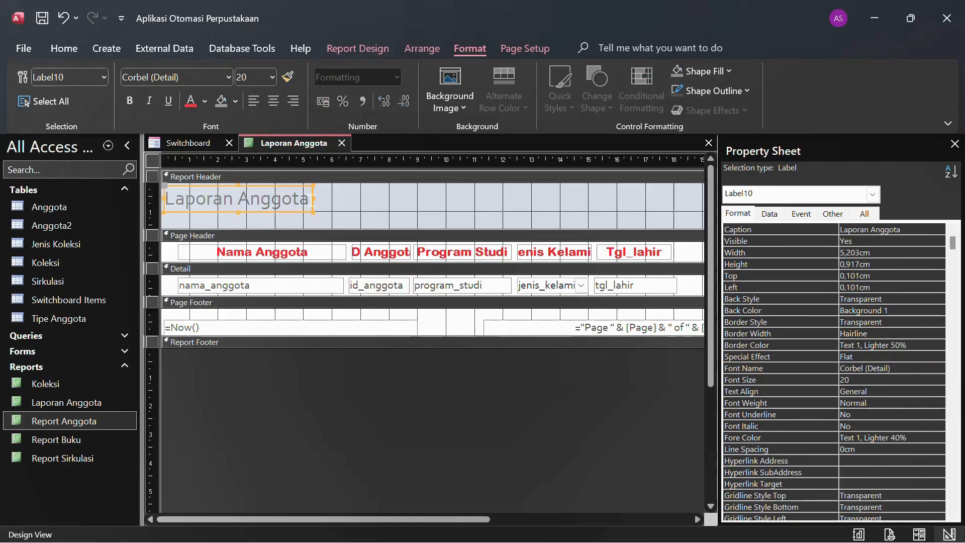
left_click_drag(312, 198, 702, 202)
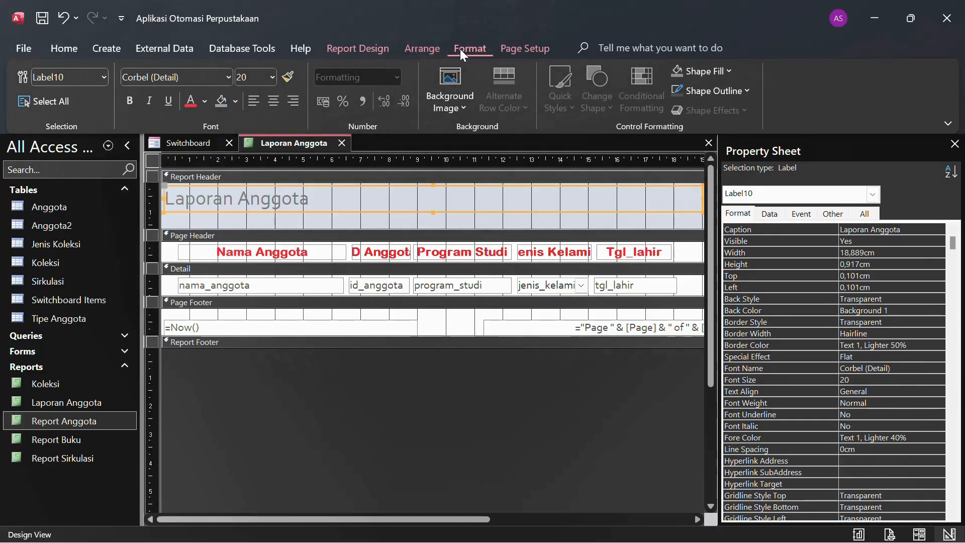
left_click(274, 102)
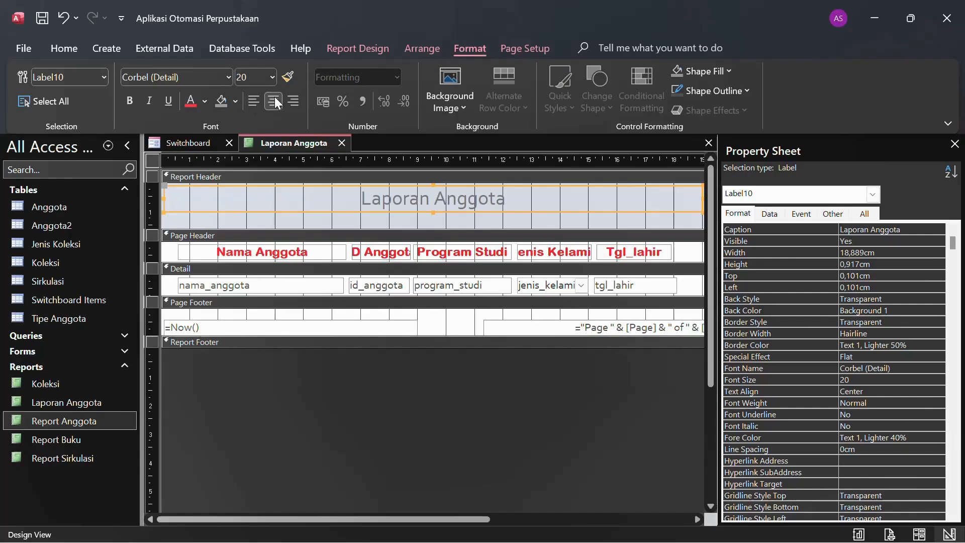
Set the title label's font to Arial Black at size 28 and increase the label's height to about 1.6 cm.
left_click(229, 75)
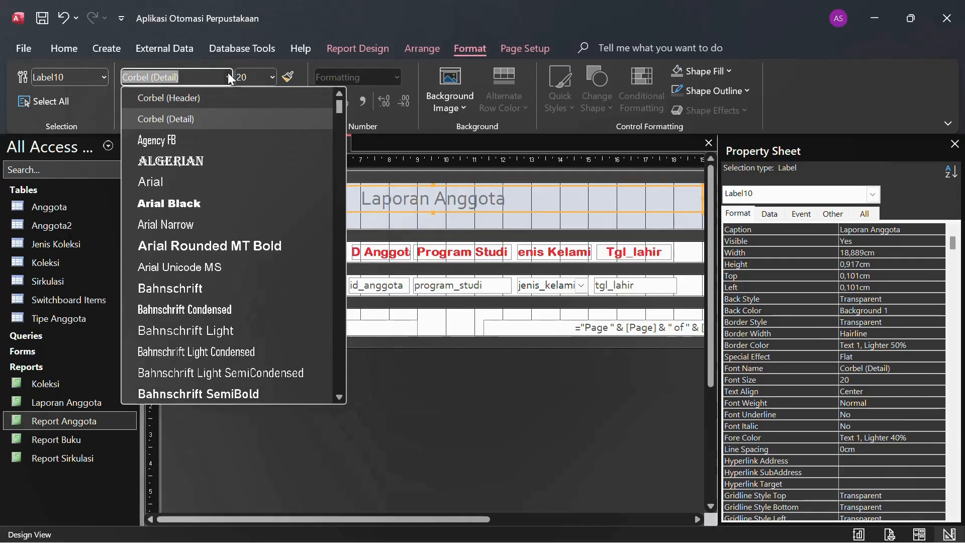
left_click(182, 207)
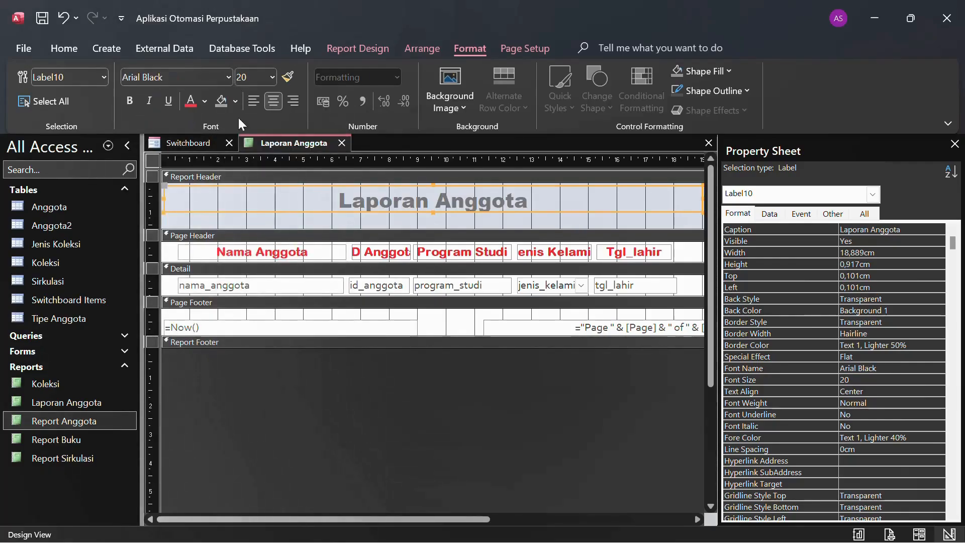
left_click(267, 79)
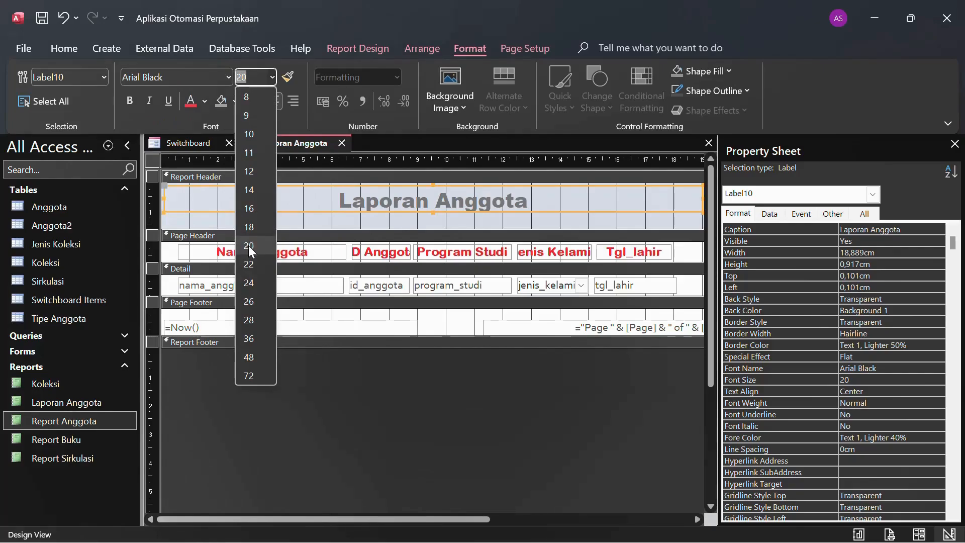
left_click(248, 318)
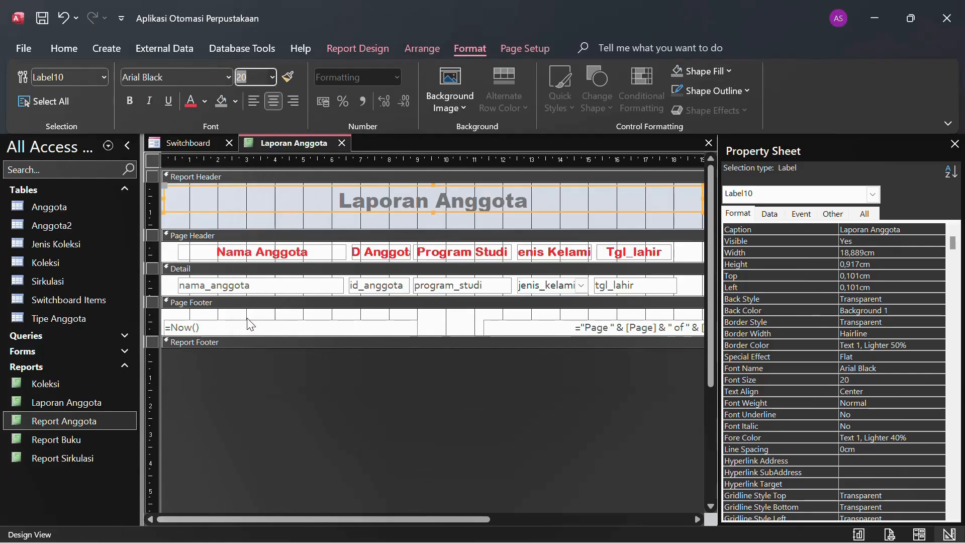
left_click(432, 212)
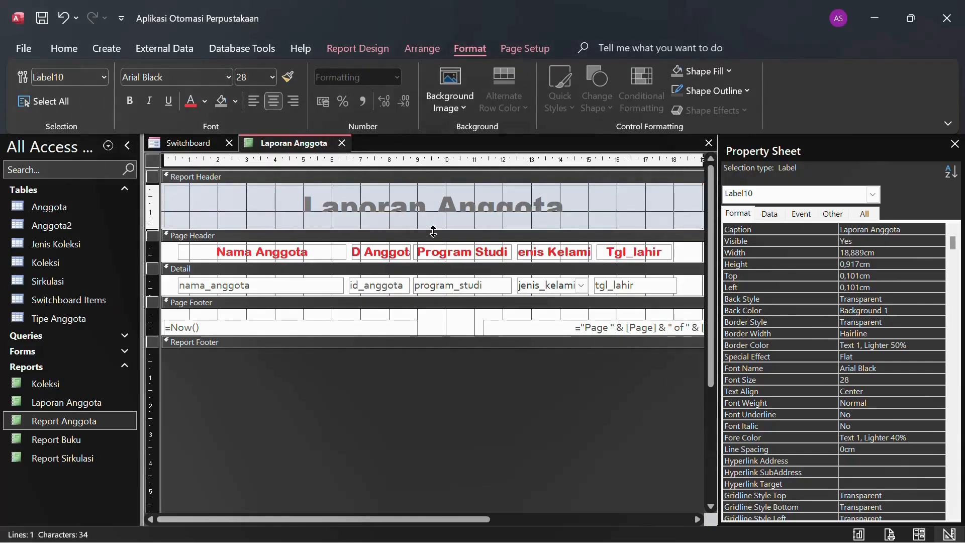
left_click_drag(433, 231, 434, 233)
Color the title label's text red and give the label a bright blue background.
left_click(287, 182)
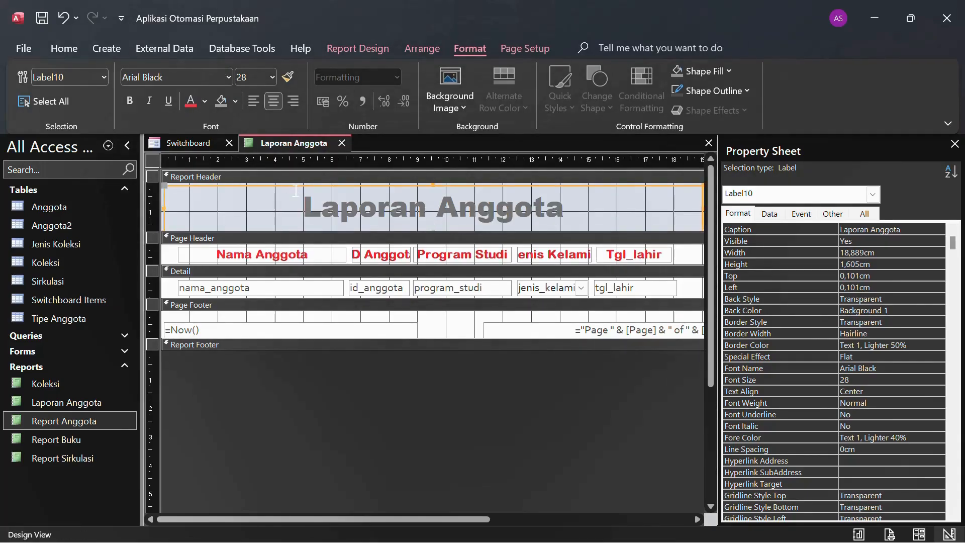
left_click(192, 100)
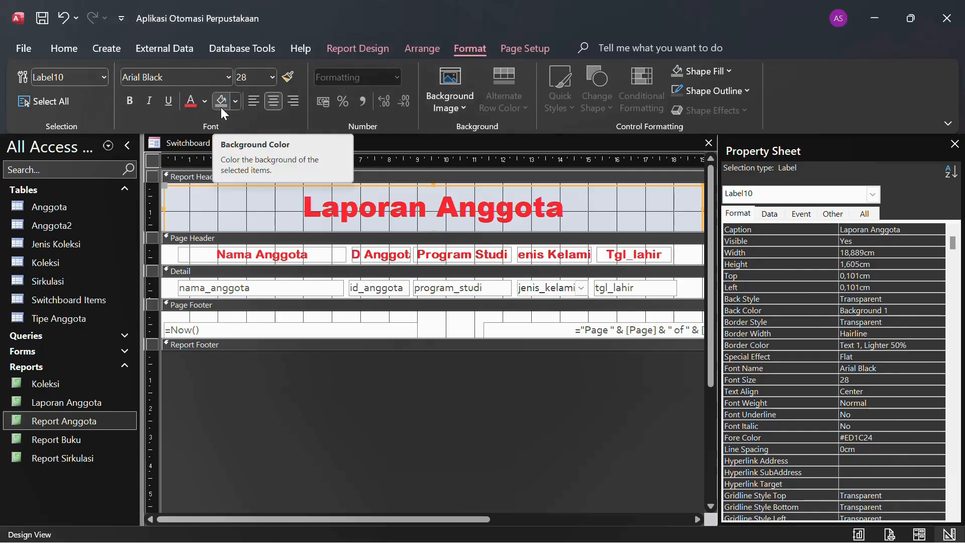
left_click(236, 104)
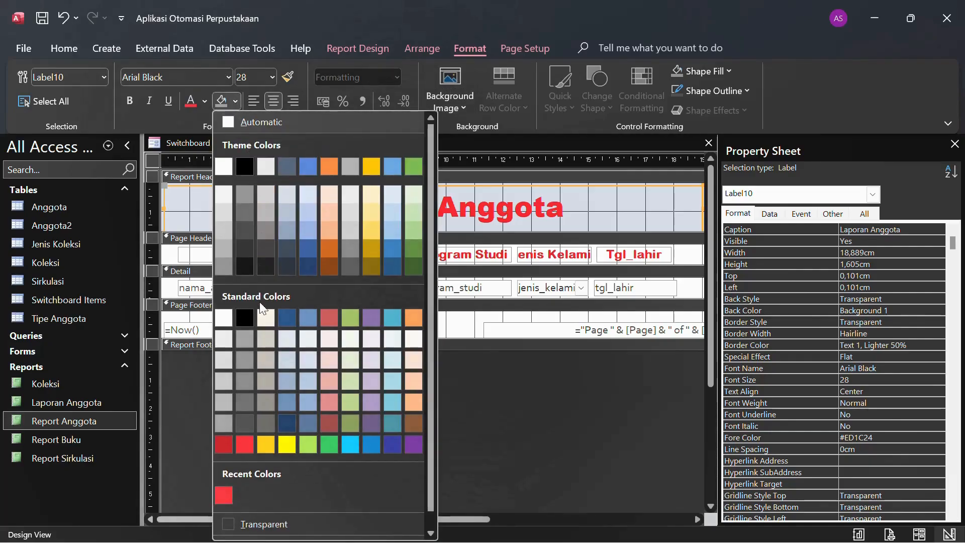
left_click(355, 445)
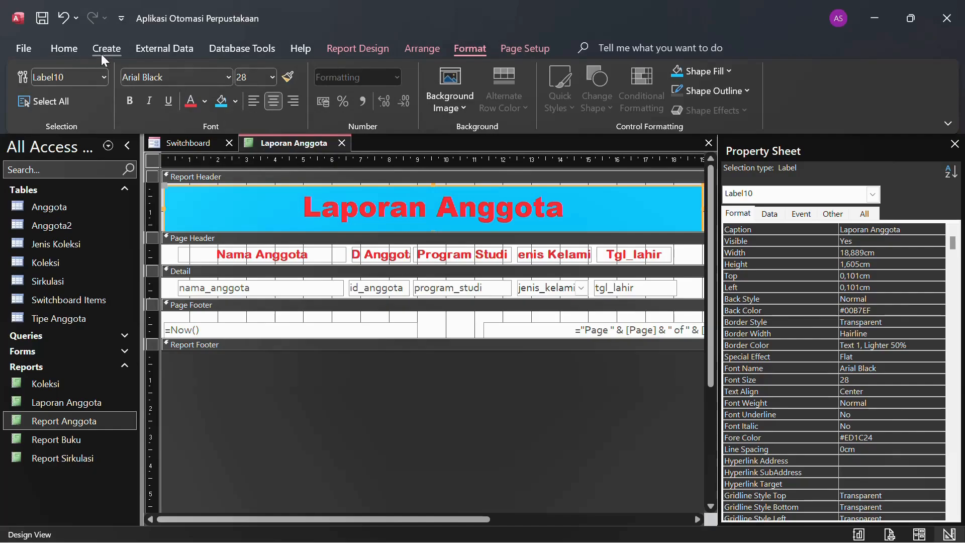
Preview the formatted report in Report View and return to Design View.
left_click(63, 46)
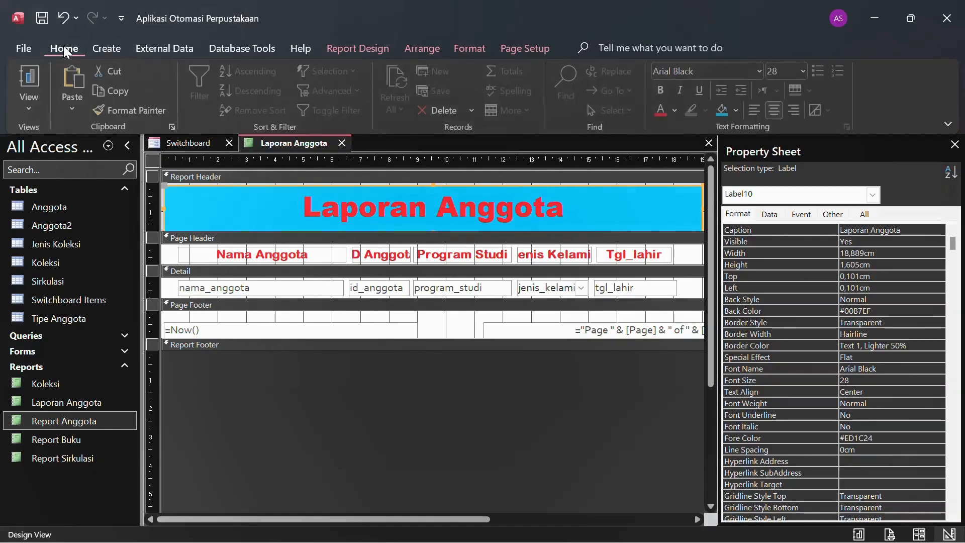
left_click(33, 79)
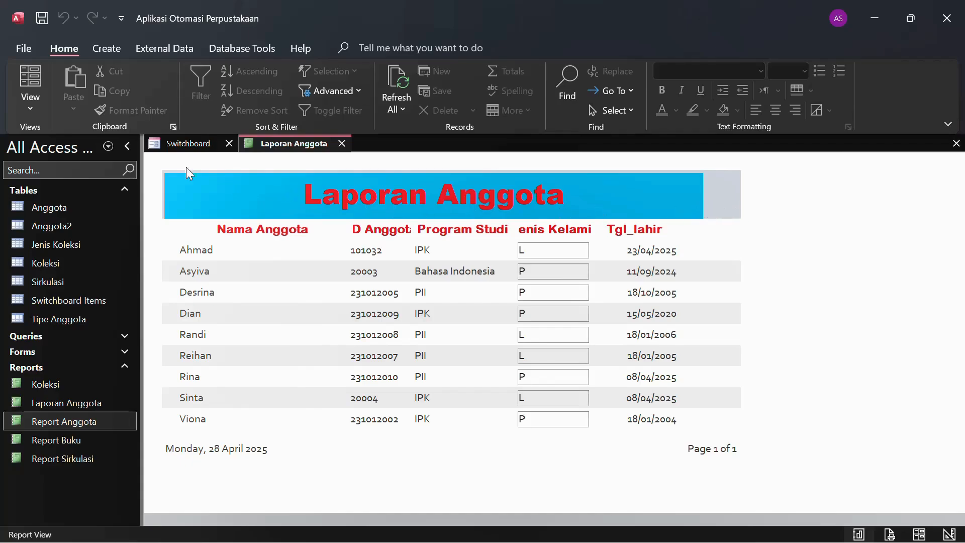
left_click(30, 101)
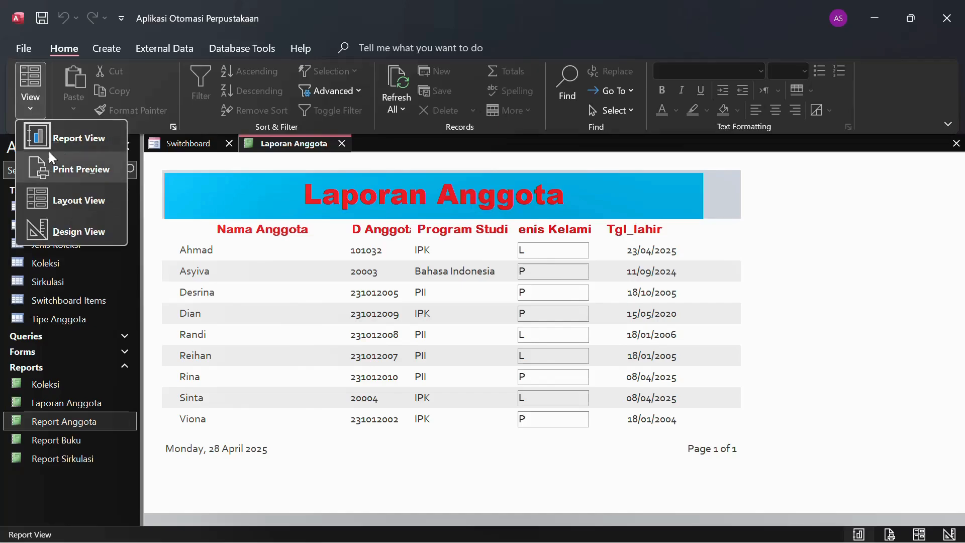
left_click(78, 234)
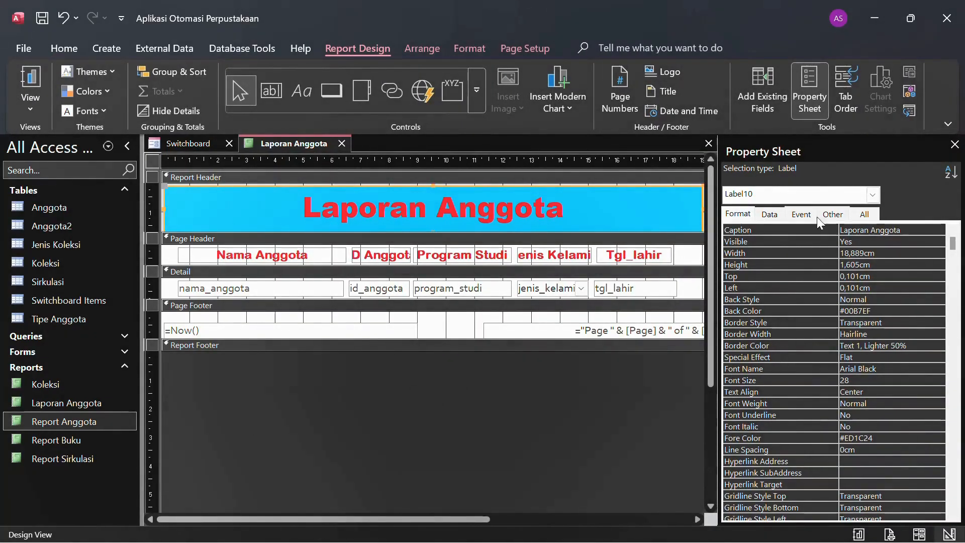
Shift the page-number box in the Page Footer left to the title's right edge and narrow the report to about 19 cm.
left_click(955, 144)
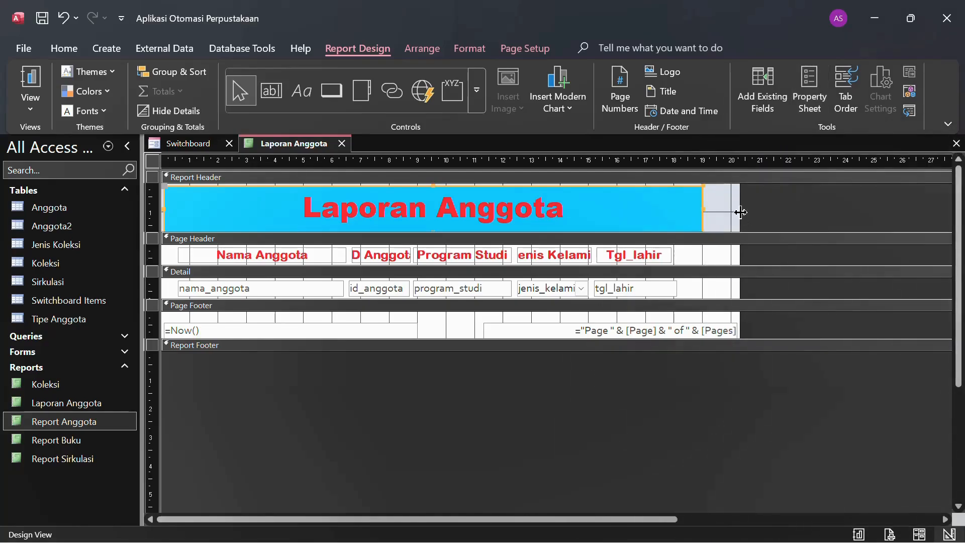
left_click_drag(739, 211, 705, 215)
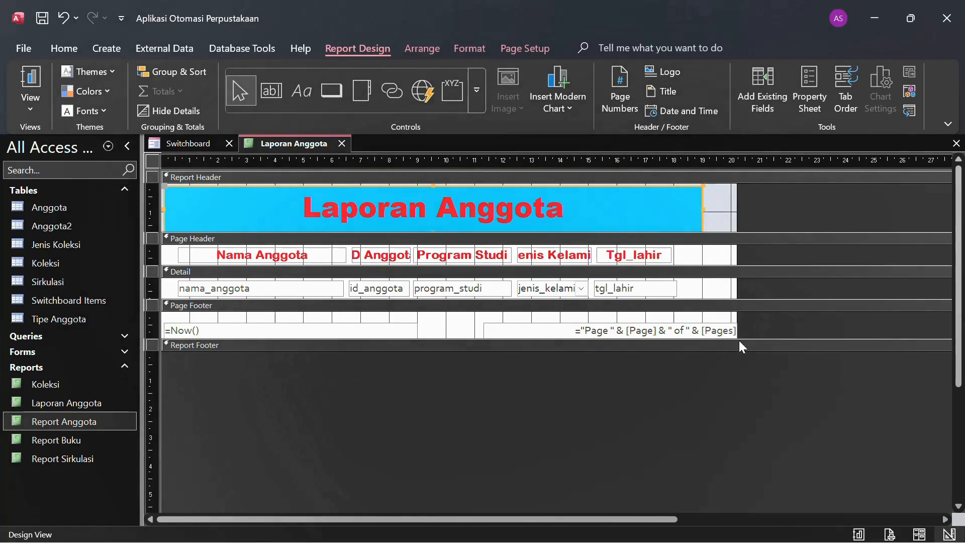
left_click(504, 327)
left_click_drag(505, 327, 475, 325)
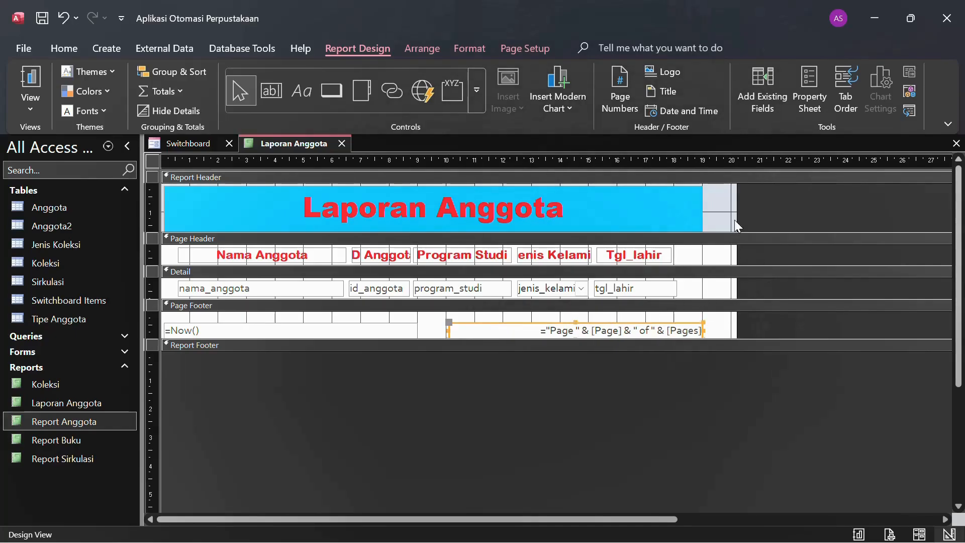
left_click_drag(735, 215, 705, 215)
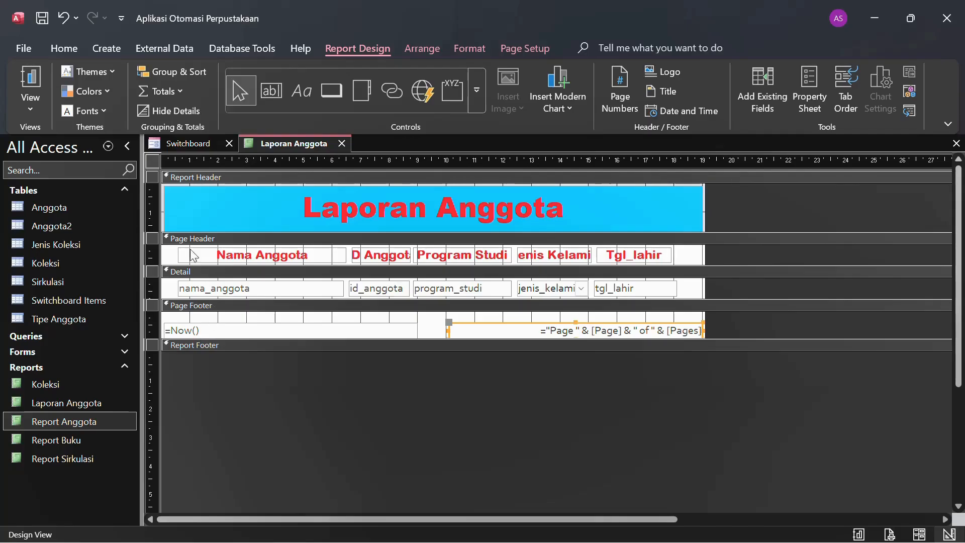
Check the narrowed report in Report View and Layout View and return to Design View.
left_click(31, 81)
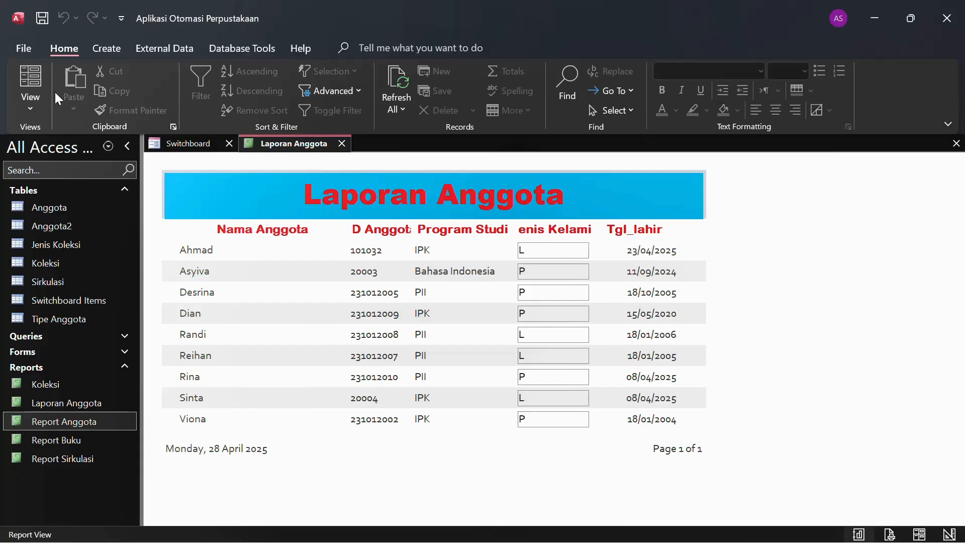
left_click(31, 81)
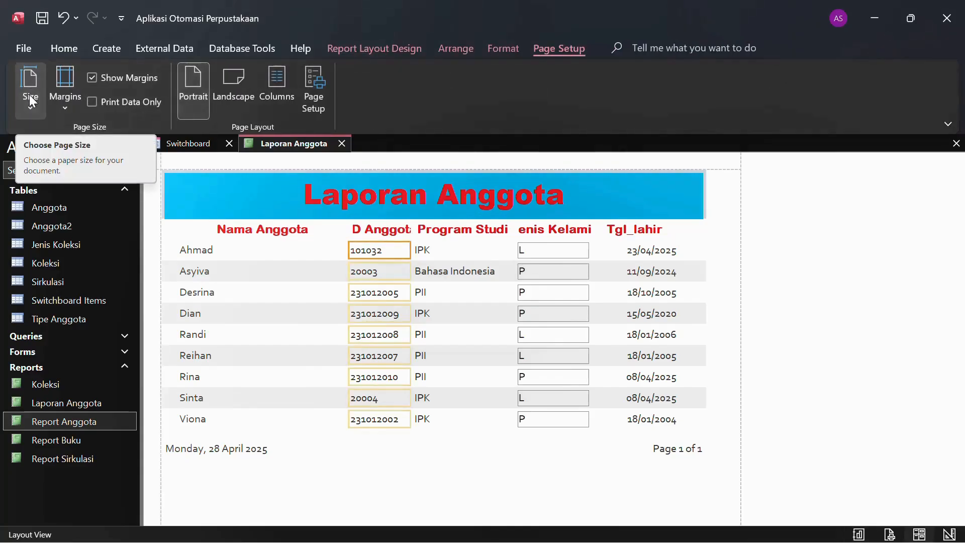
left_click(30, 93)
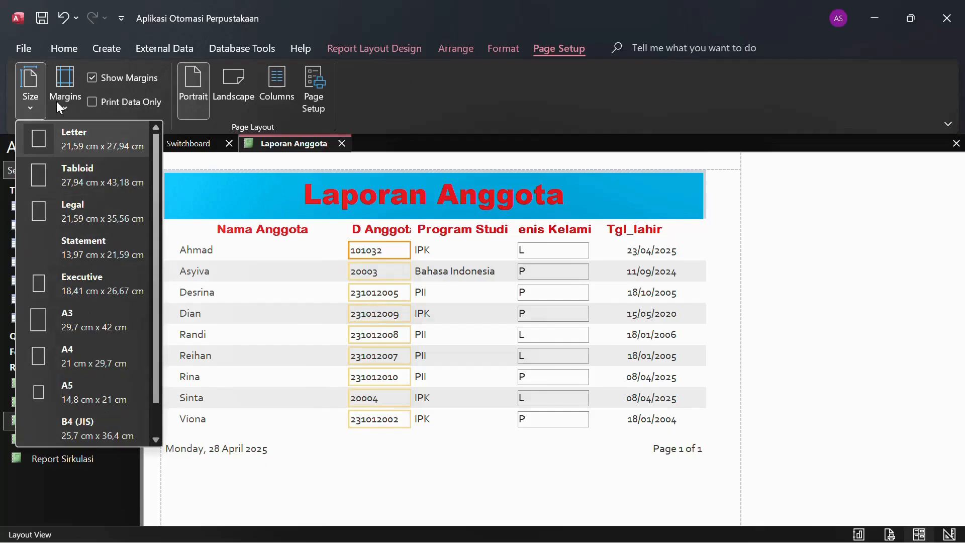
left_click(104, 51)
left_click(75, 49)
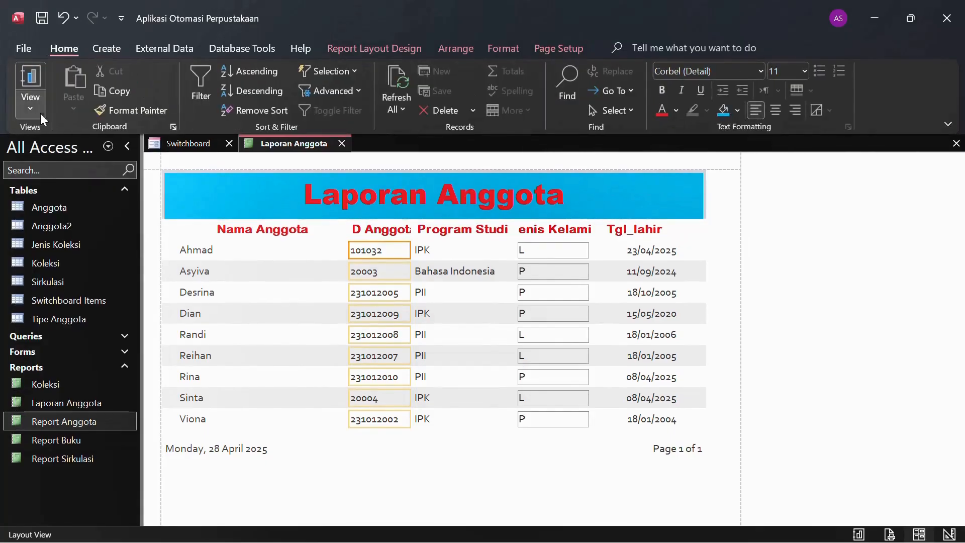
left_click(27, 101)
left_click(67, 233)
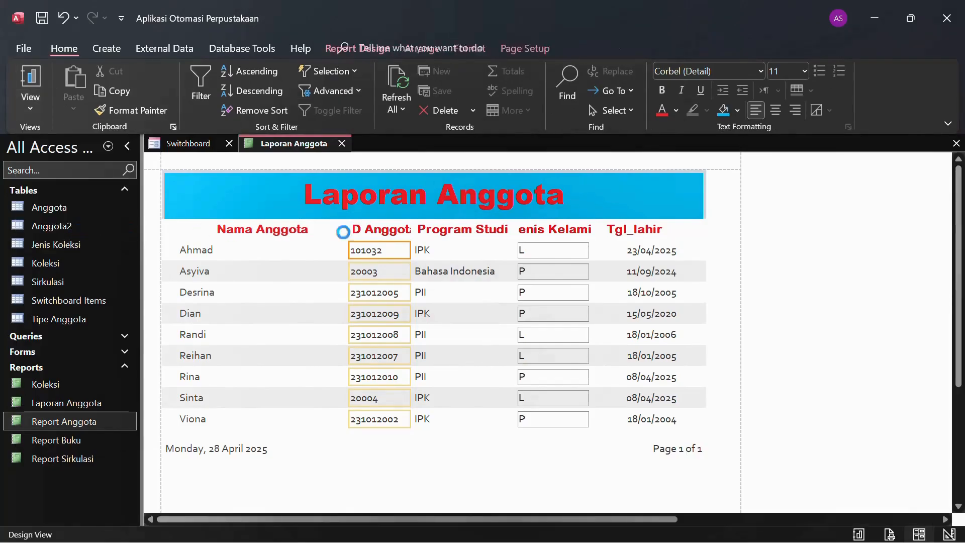
Narrow the Nama Anggota header label slightly and widen the ID Anggota label on both sides to fit its full caption.
left_click_drag(369, 253, 412, 253)
left_click(405, 257)
left_click_drag(413, 253, 416, 254)
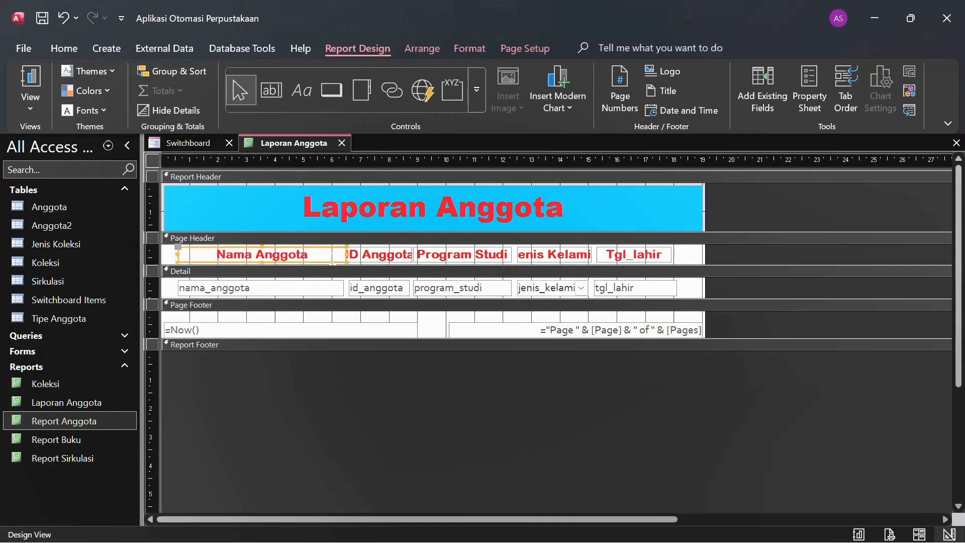
left_click_drag(348, 253, 337, 254)
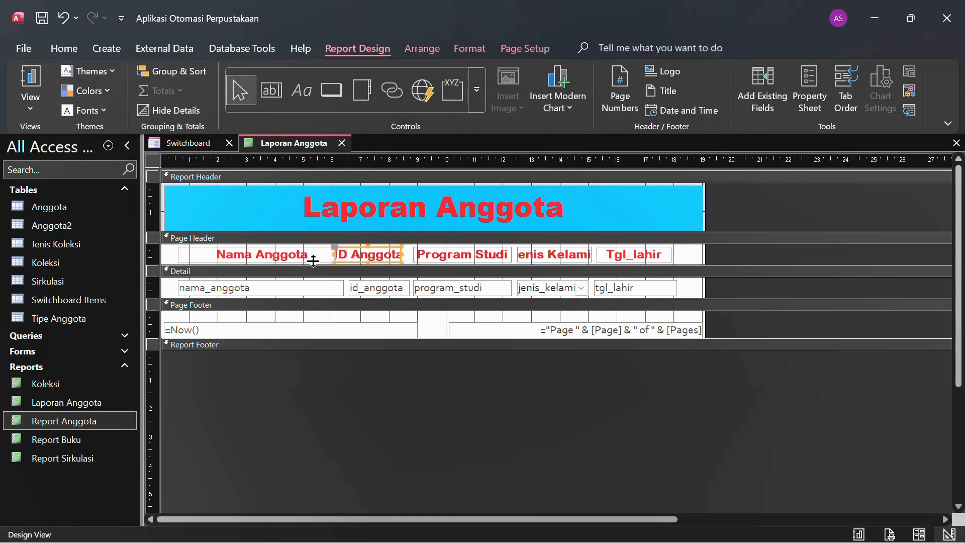
key("ctrl+z")
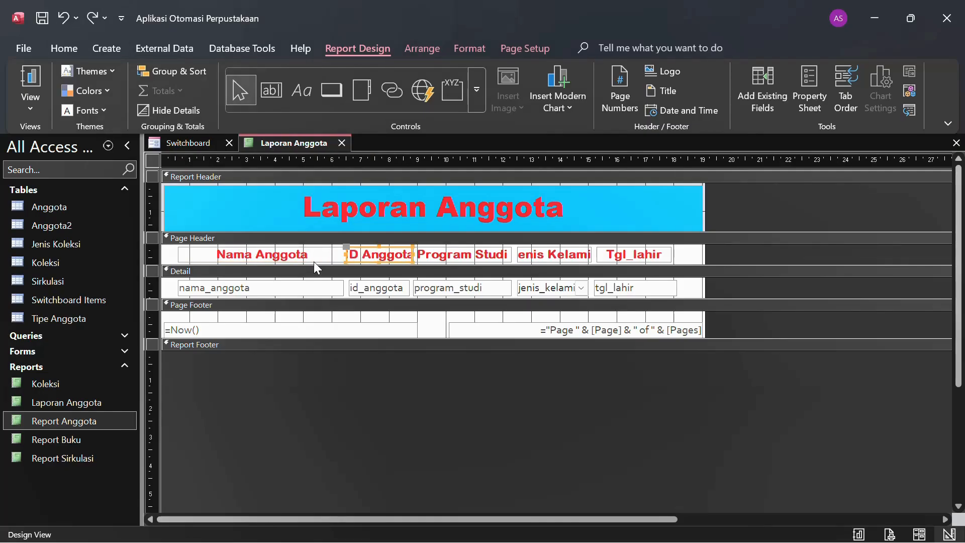
left_click(315, 258)
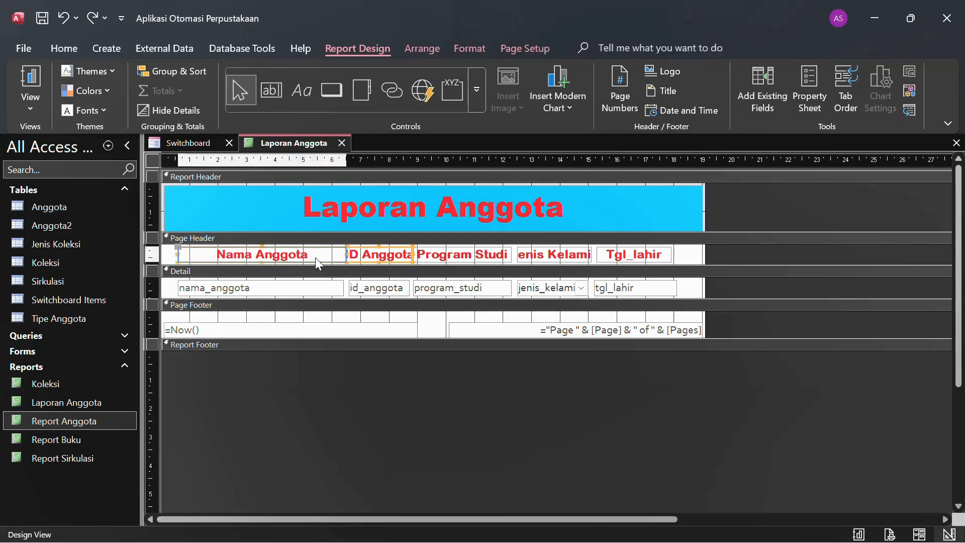
left_click_drag(344, 254, 340, 254)
left_click(353, 254)
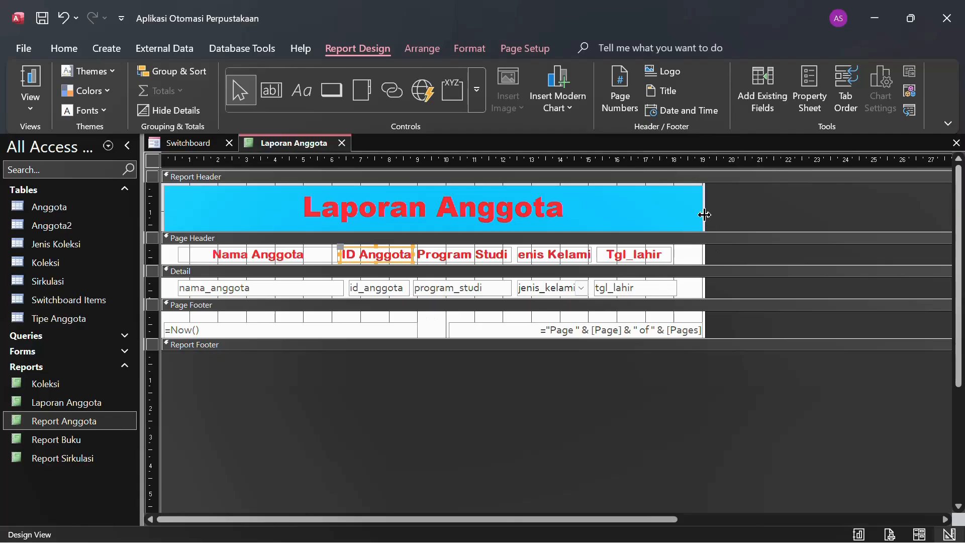
Trim the report's width to the right edge of the title label and select that label.
left_click_drag(705, 214, 700, 213)
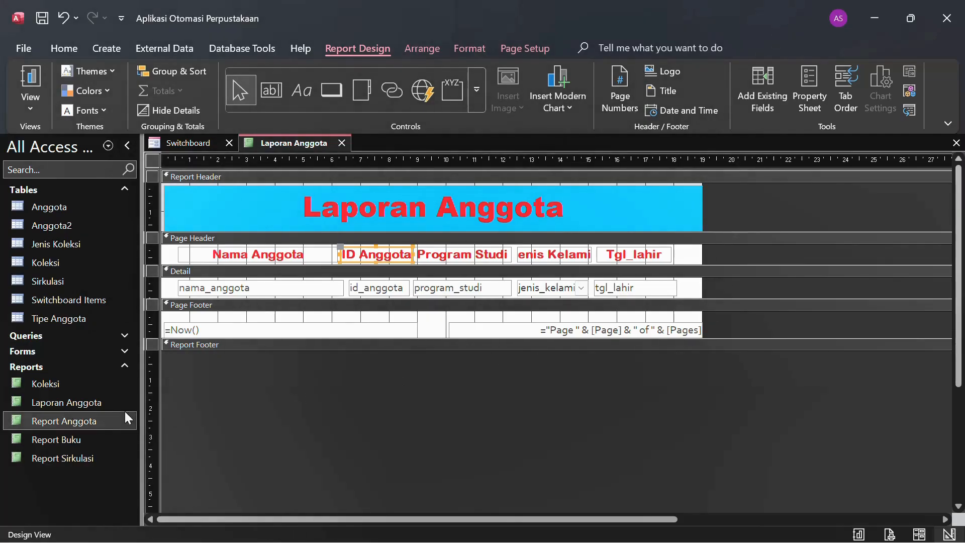
left_click(188, 187)
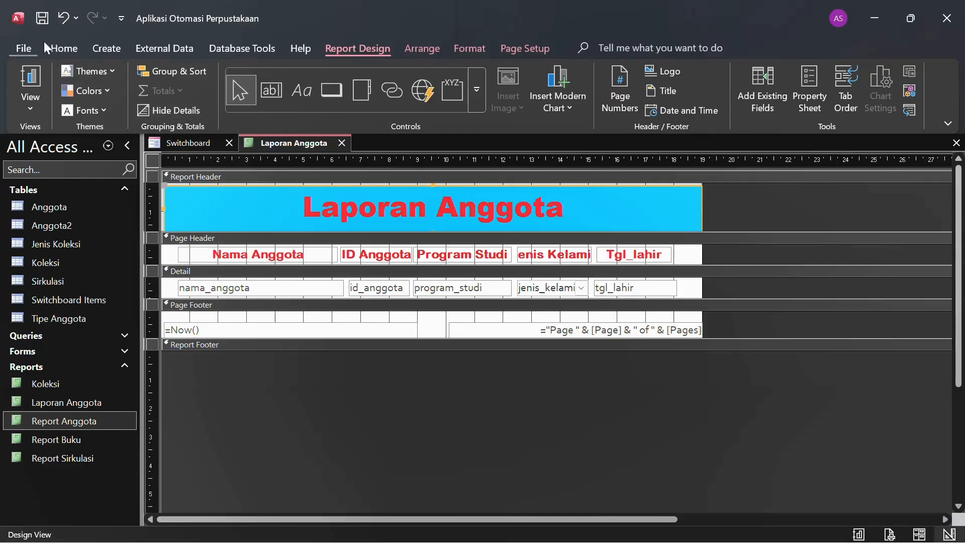
left_click(73, 47)
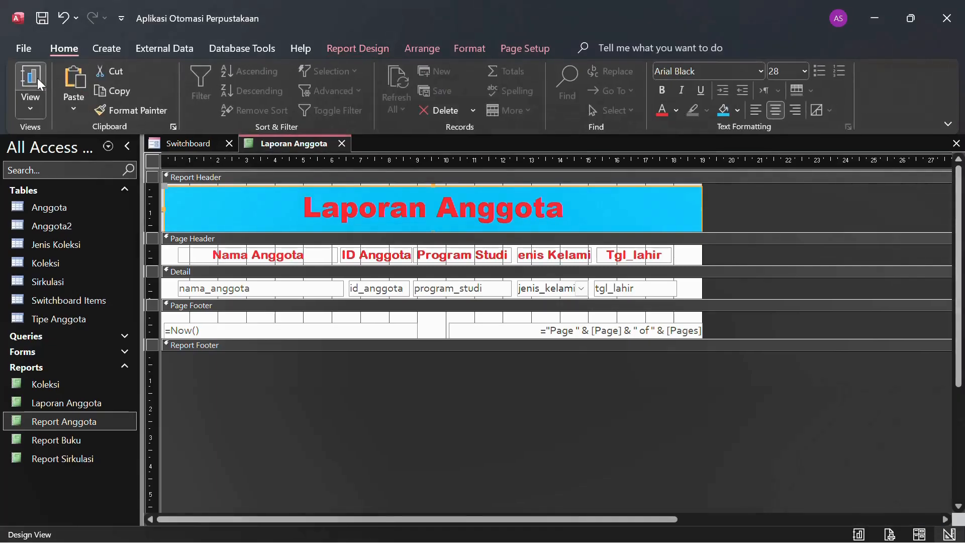
Check the report in Report View and set its page margins to Normal in Layout View.
left_click(37, 78)
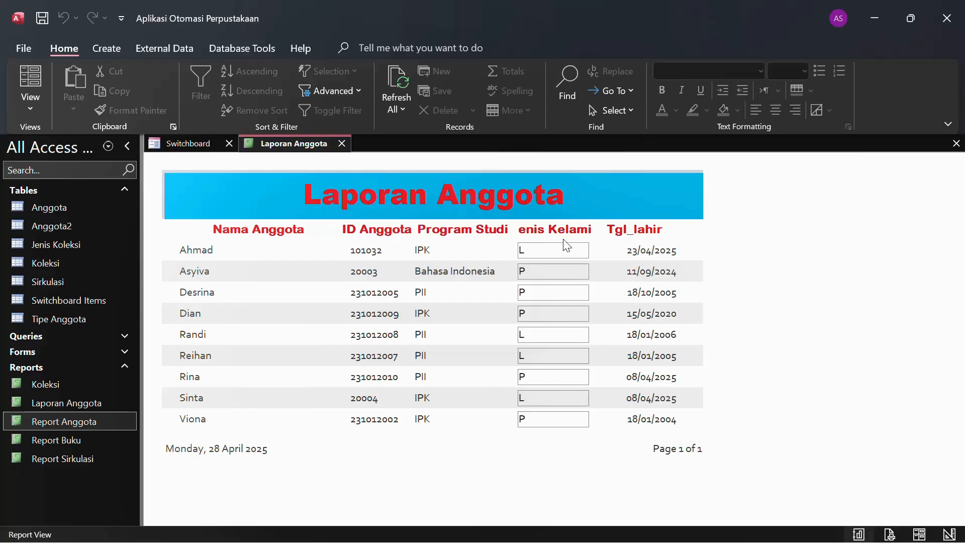
left_click(33, 71)
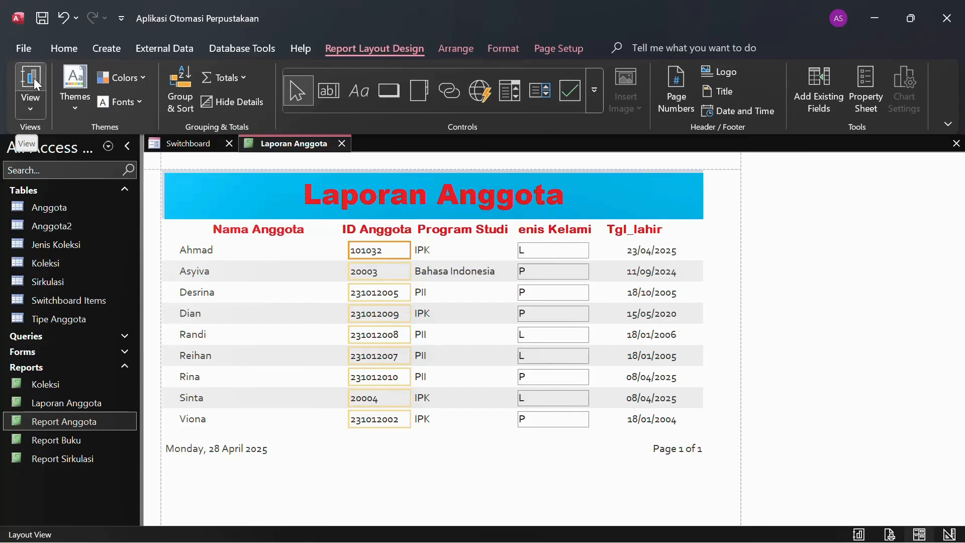
left_click(558, 47)
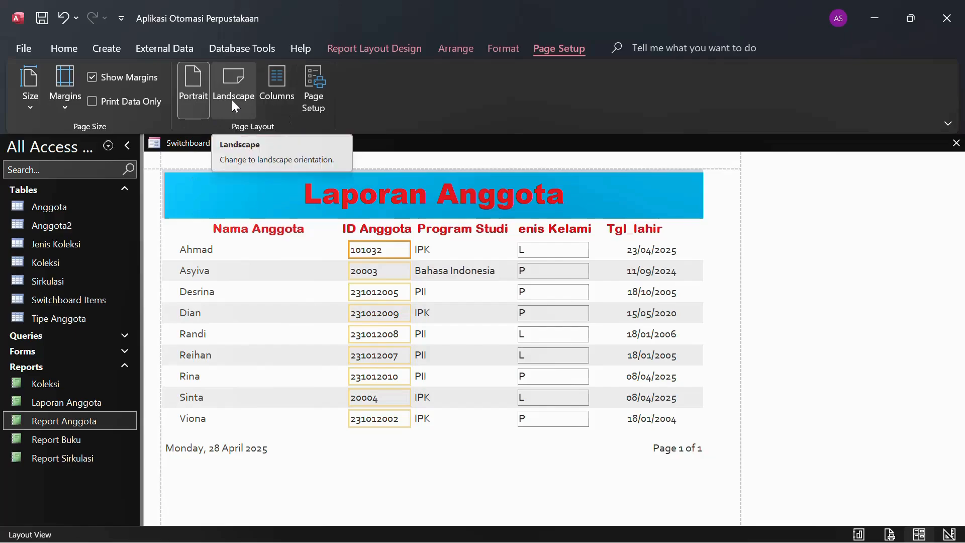
left_click(65, 100)
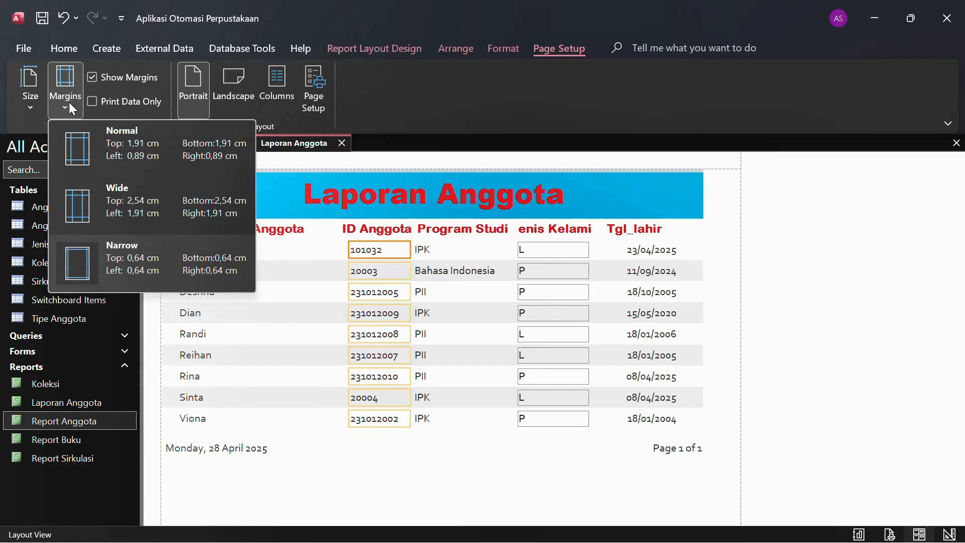
left_click(132, 134)
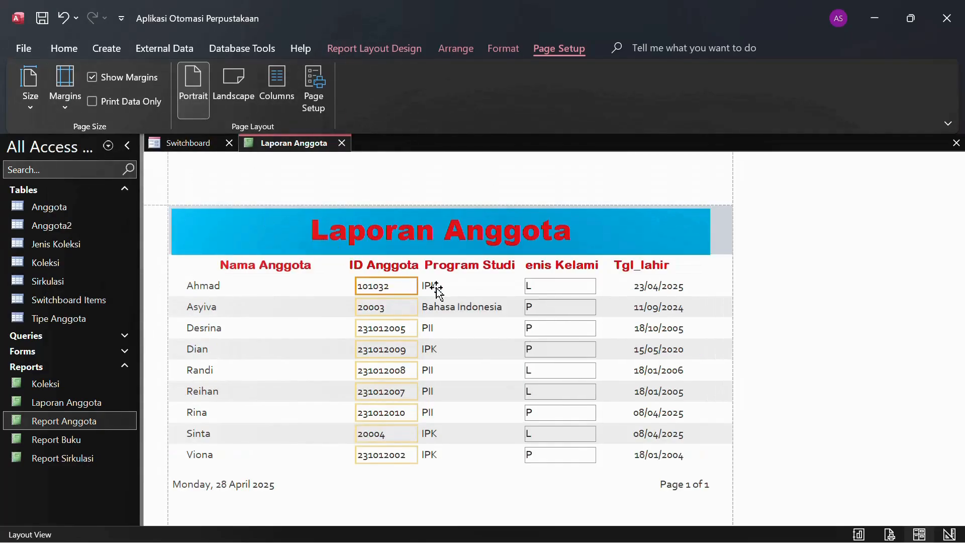
Look over the margin presets without changing them and set the report's paper size to A4.
left_click(61, 101)
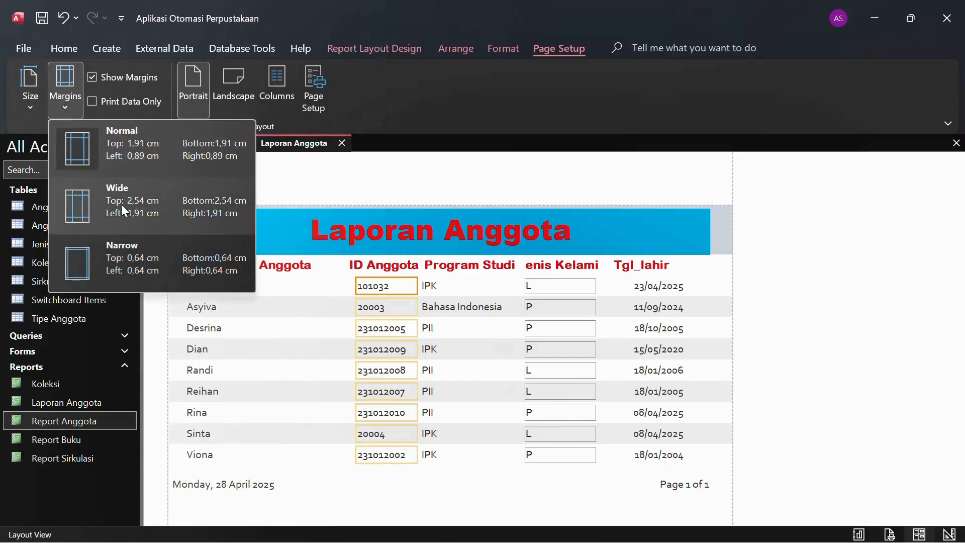
left_click(68, 101)
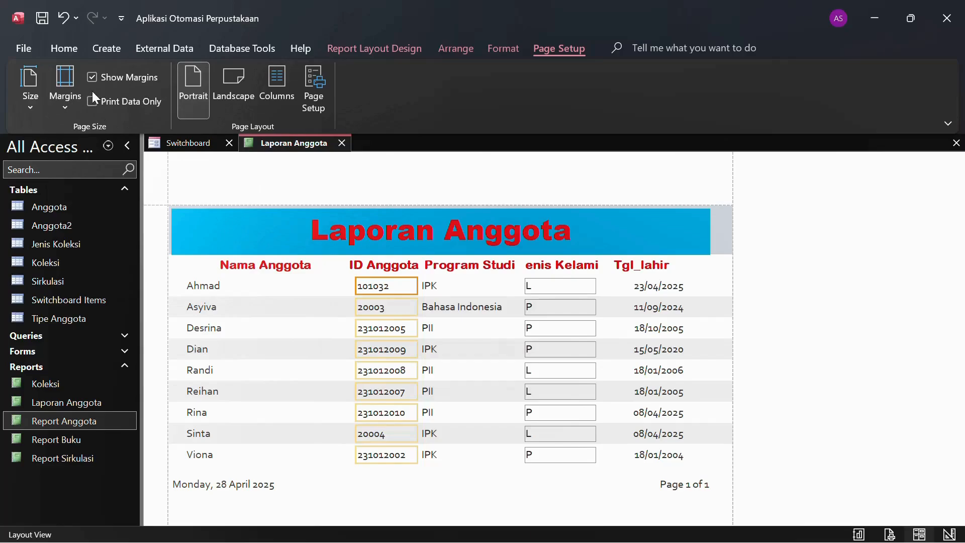
left_click(31, 100)
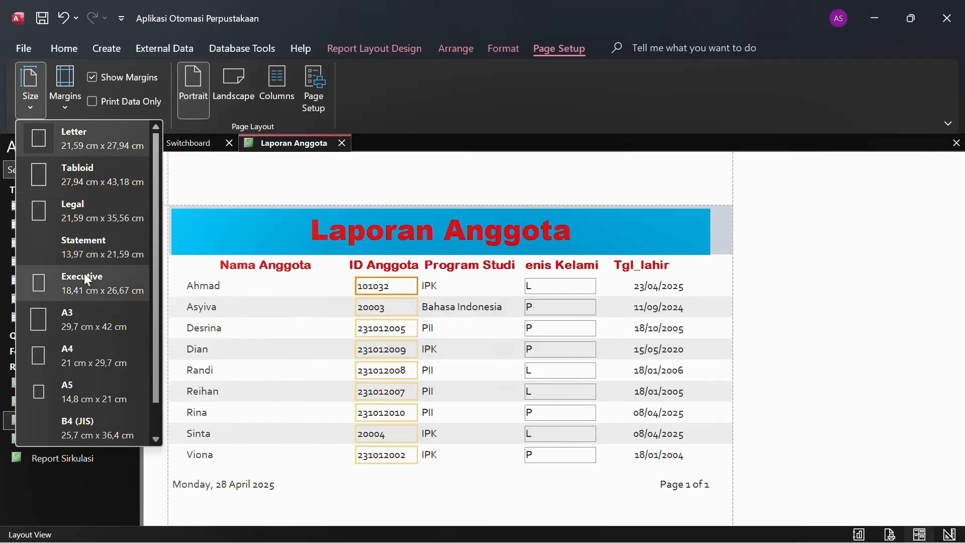
left_click(89, 353)
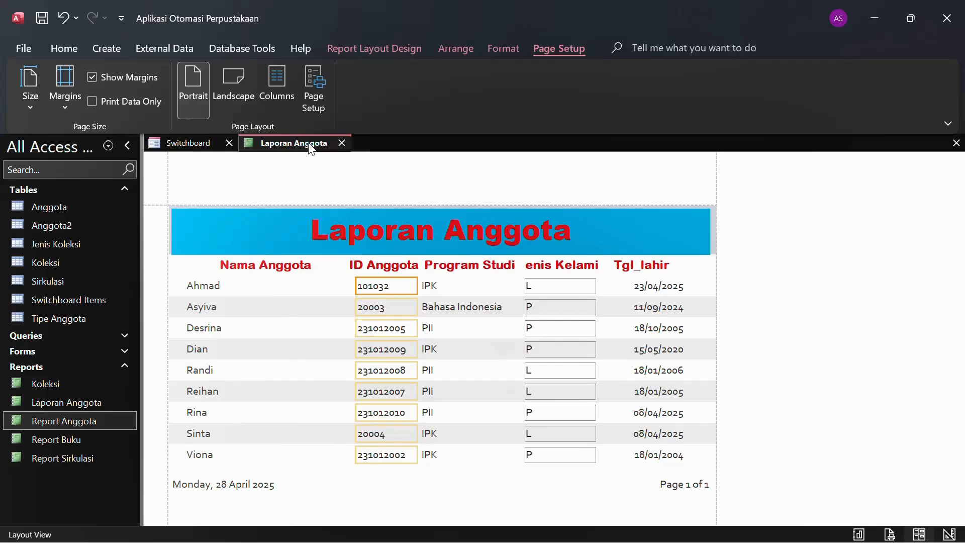
mouse_move(467, 542)
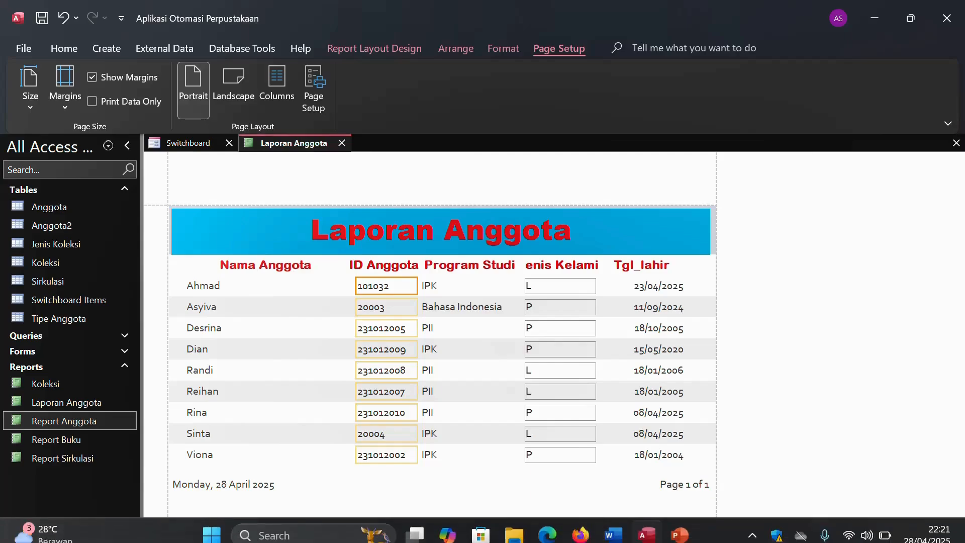
left_click(754, 528)
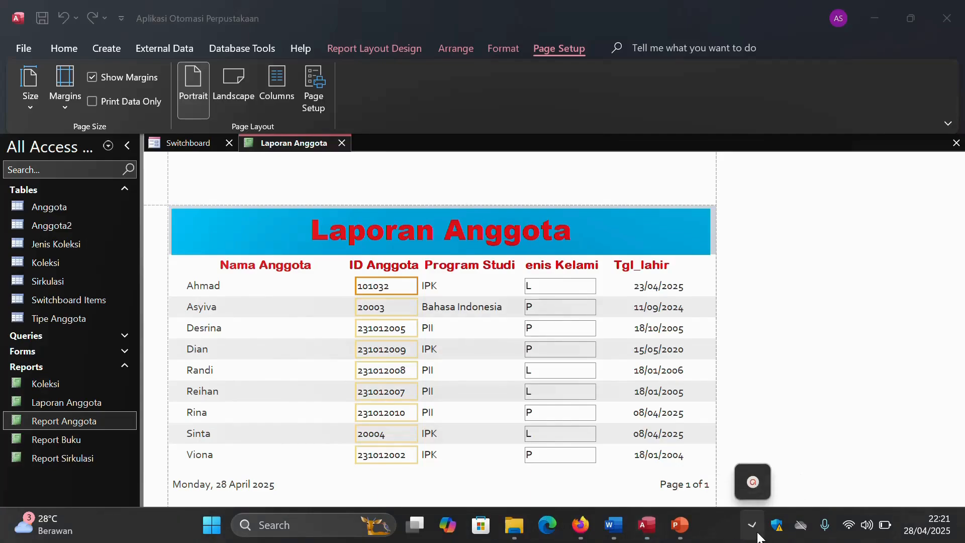
left_click(756, 481)
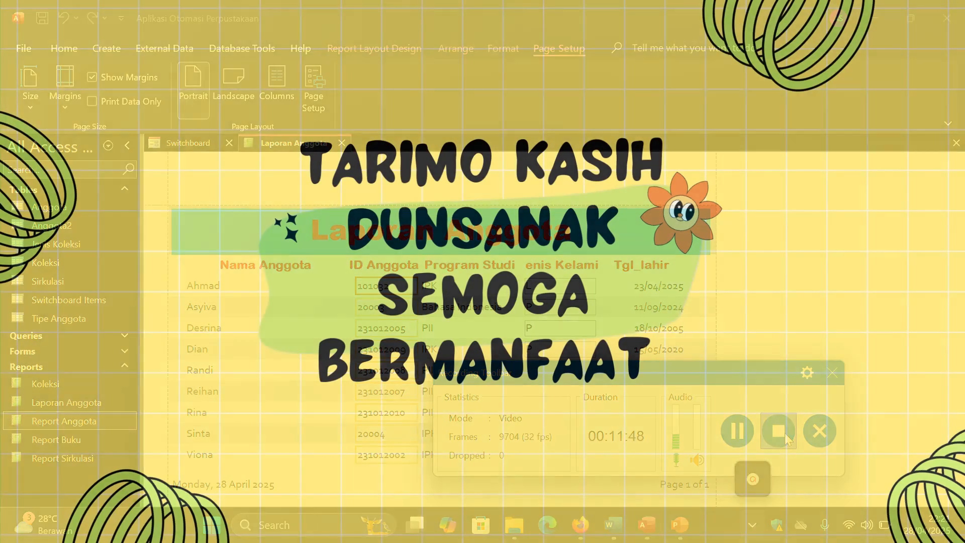